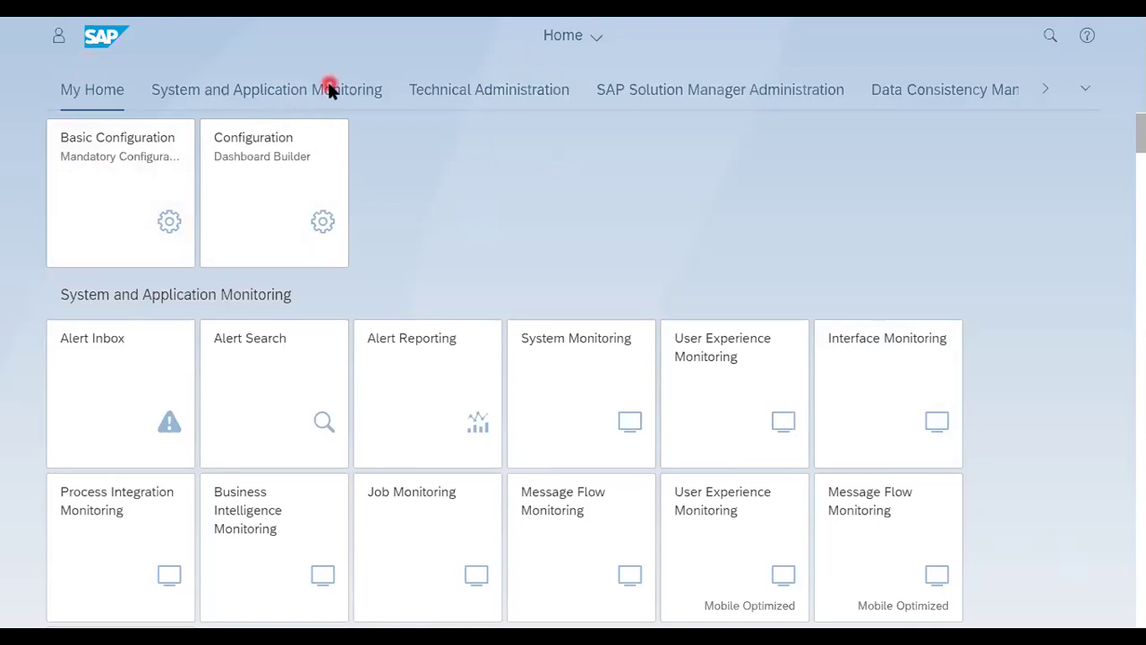
# - Open System Recommendations from the Change Management group of the launchpad
pyautogui.click(1086, 93)
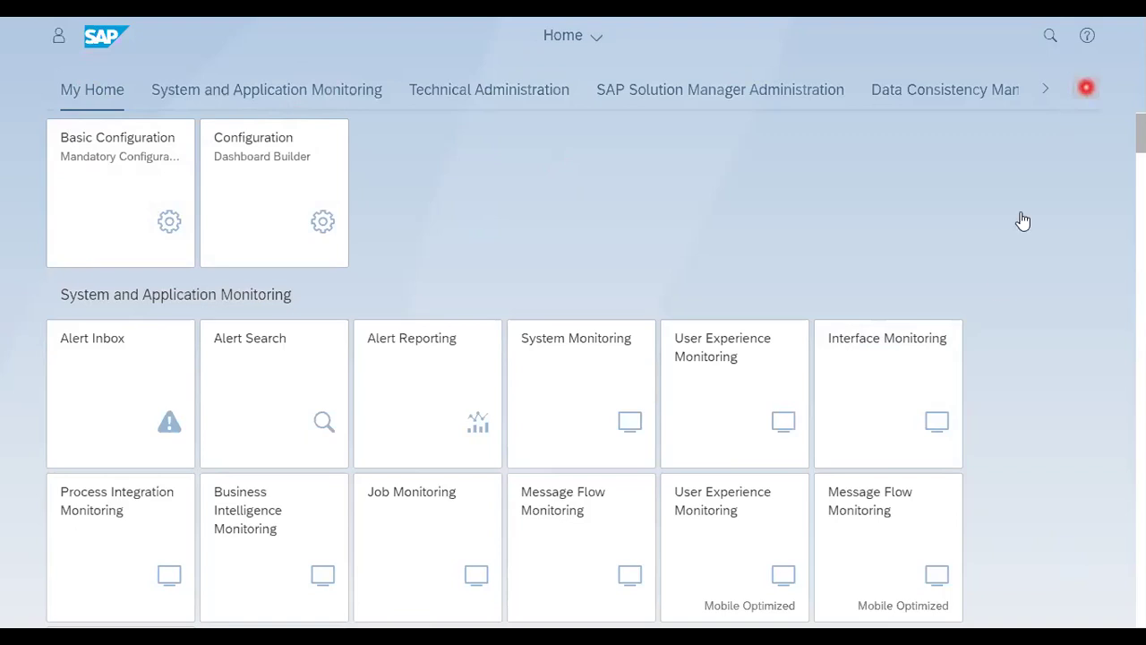
pyautogui.click(951, 394)
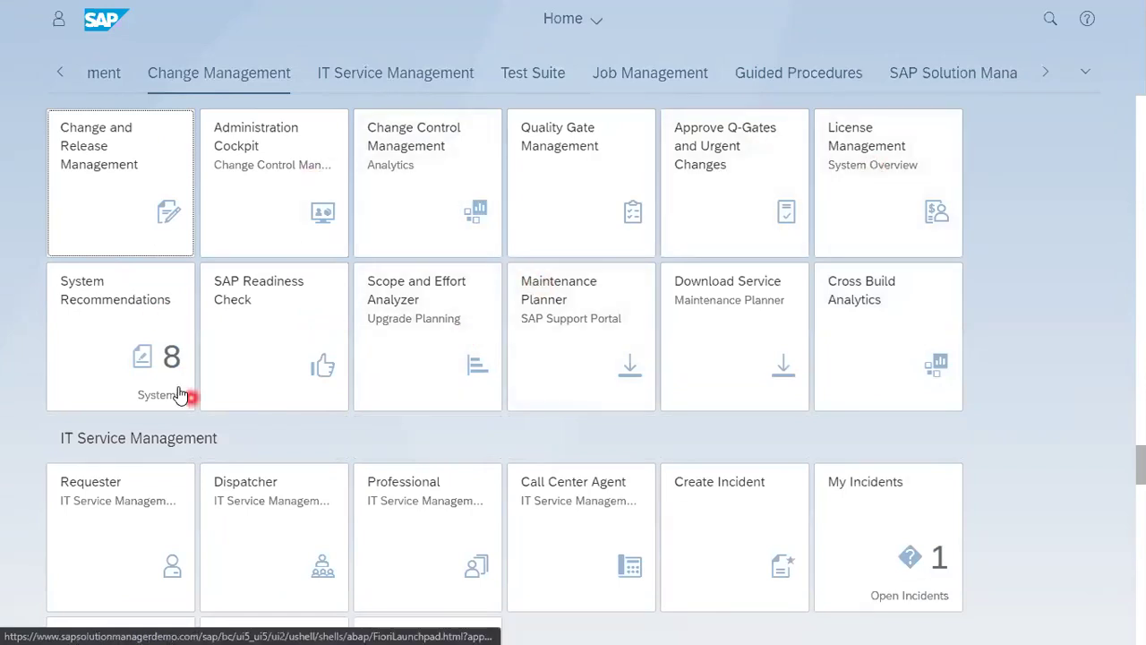
pyautogui.click(94, 342)
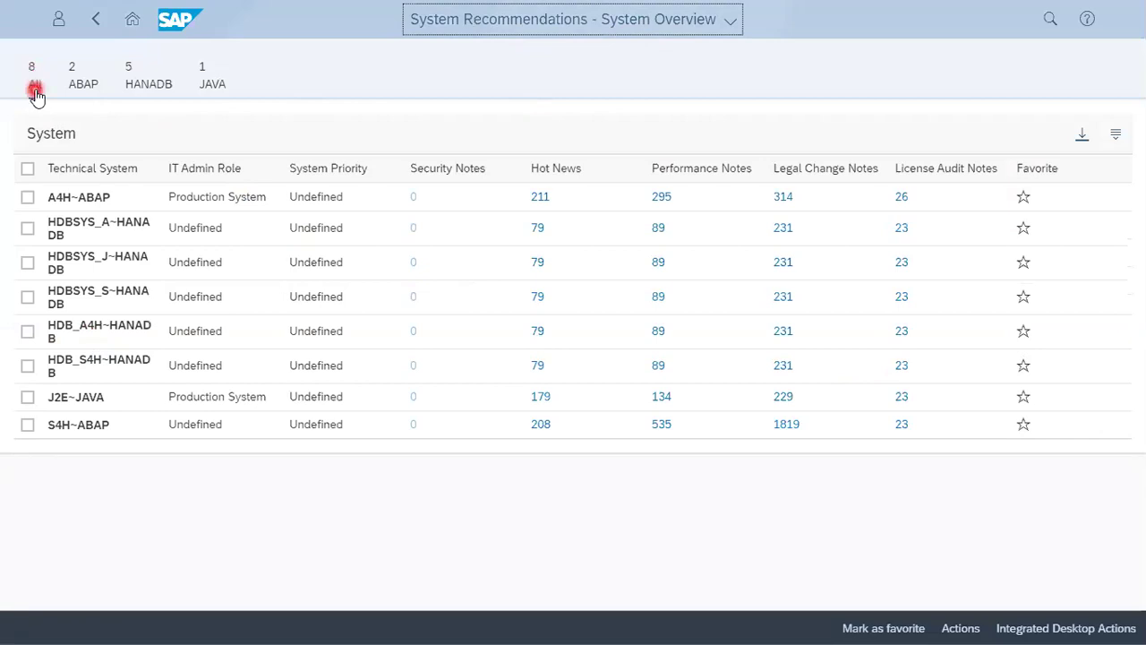
# - Open the Hot News notes of the technical system A4H~ABAP
pyautogui.click(78, 73)
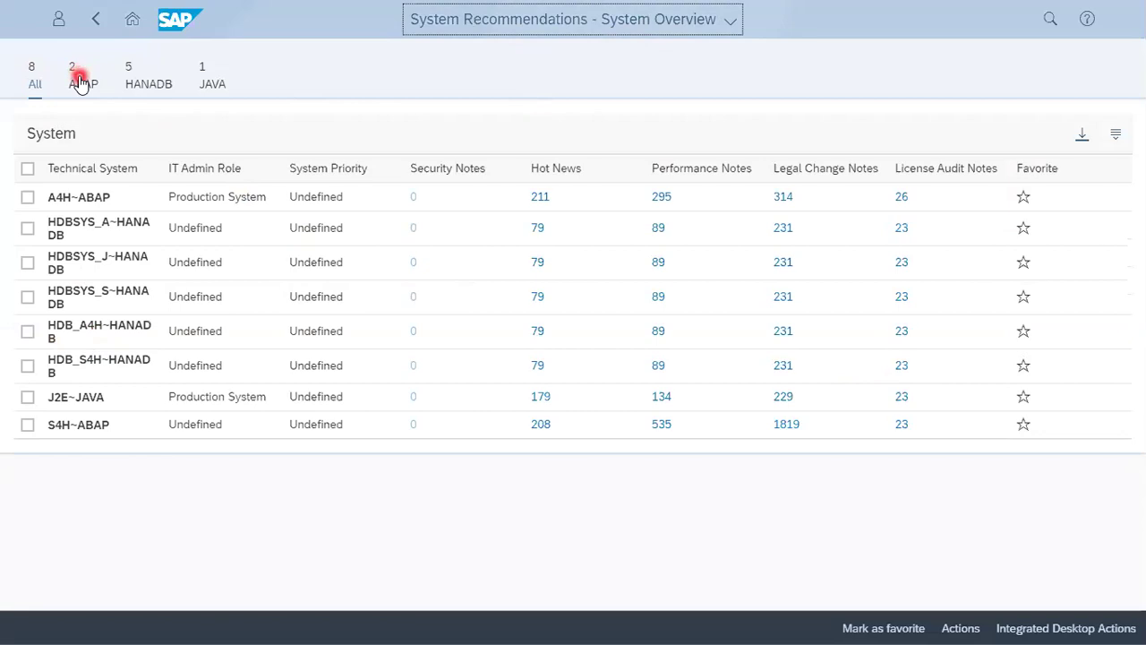
pyautogui.click(79, 101)
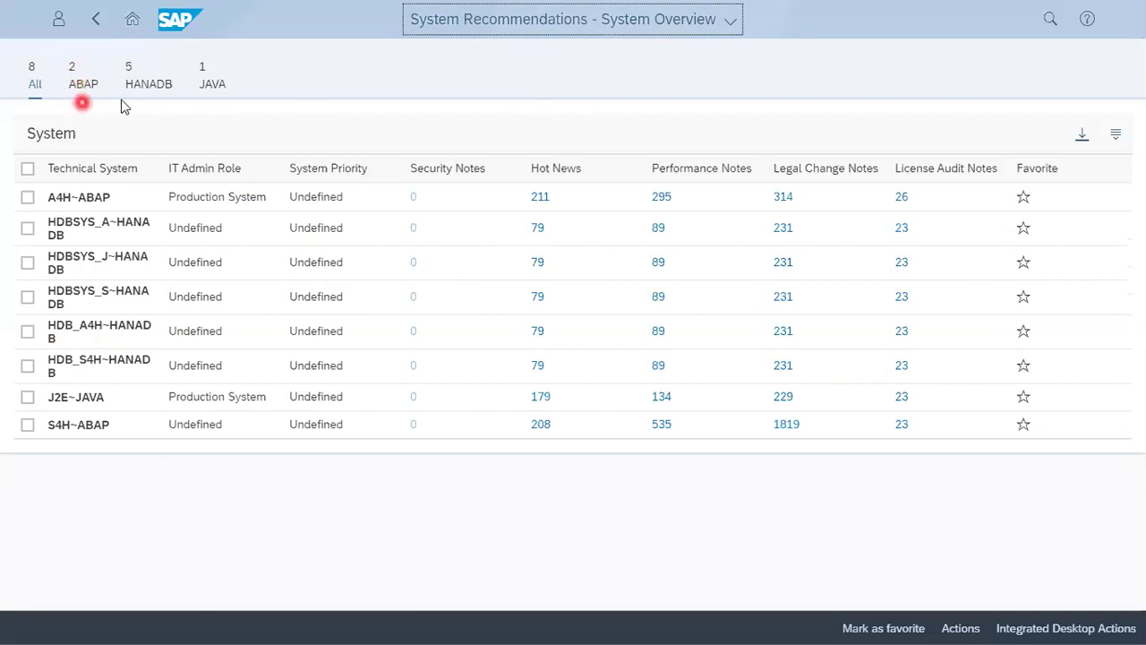
pyautogui.click(154, 85)
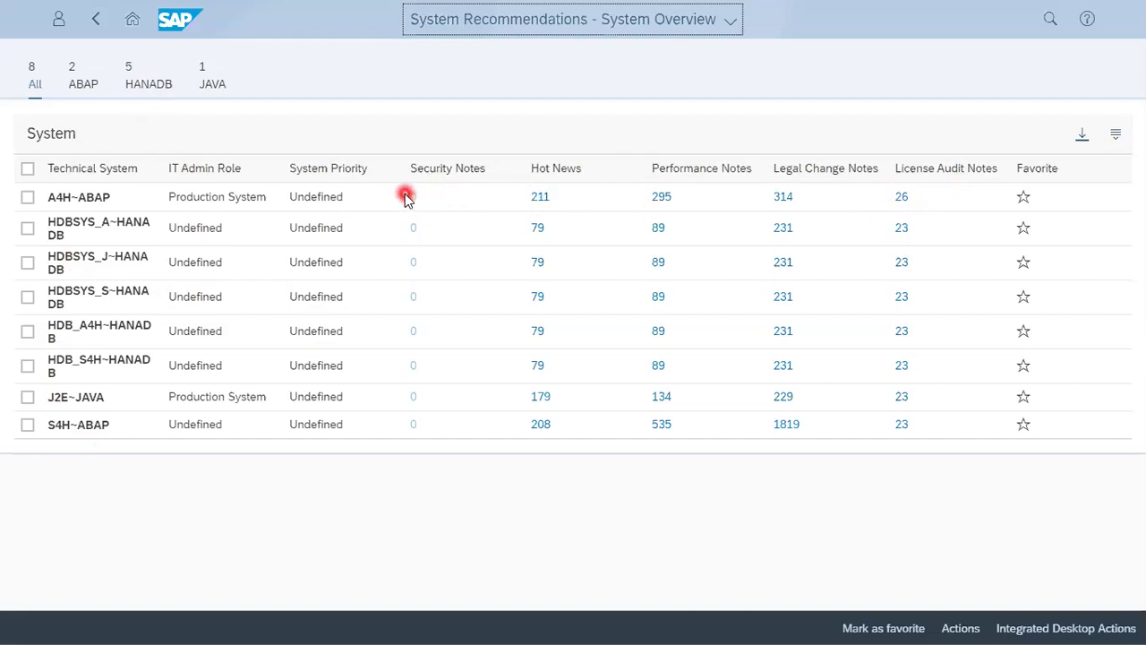
pyautogui.click(542, 201)
pyautogui.click(541, 201)
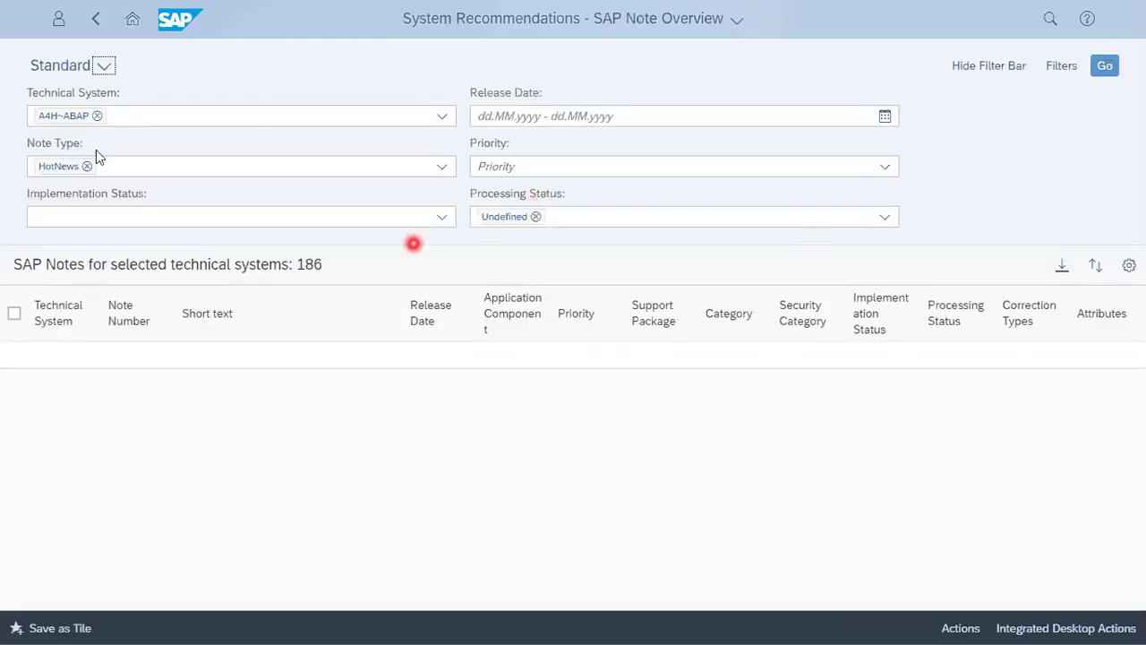
# - Look through the systems available in the Technical System filter, keeping A4H~ABAP selected
pyautogui.click(412, 113)
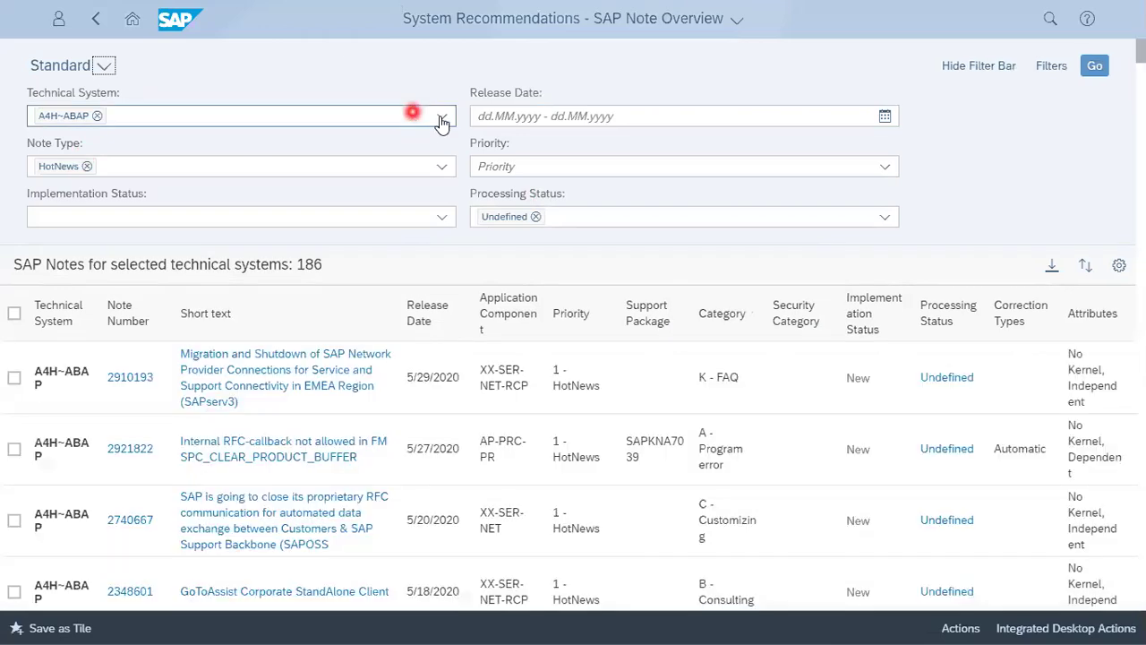
pyautogui.click(441, 117)
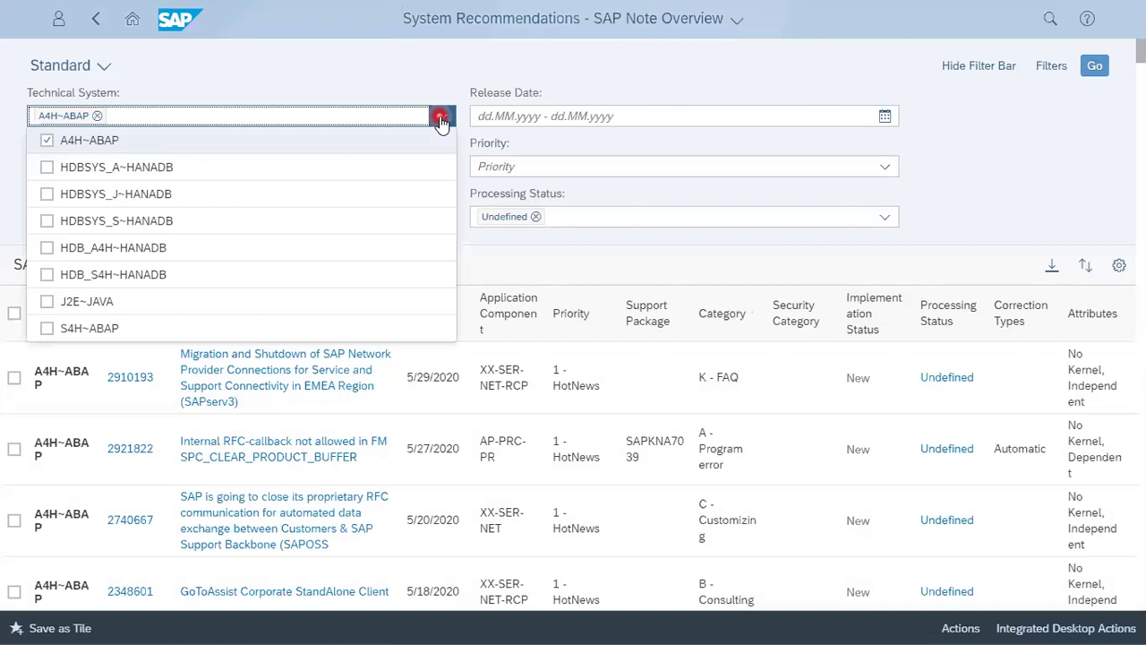
pyautogui.click(376, 60)
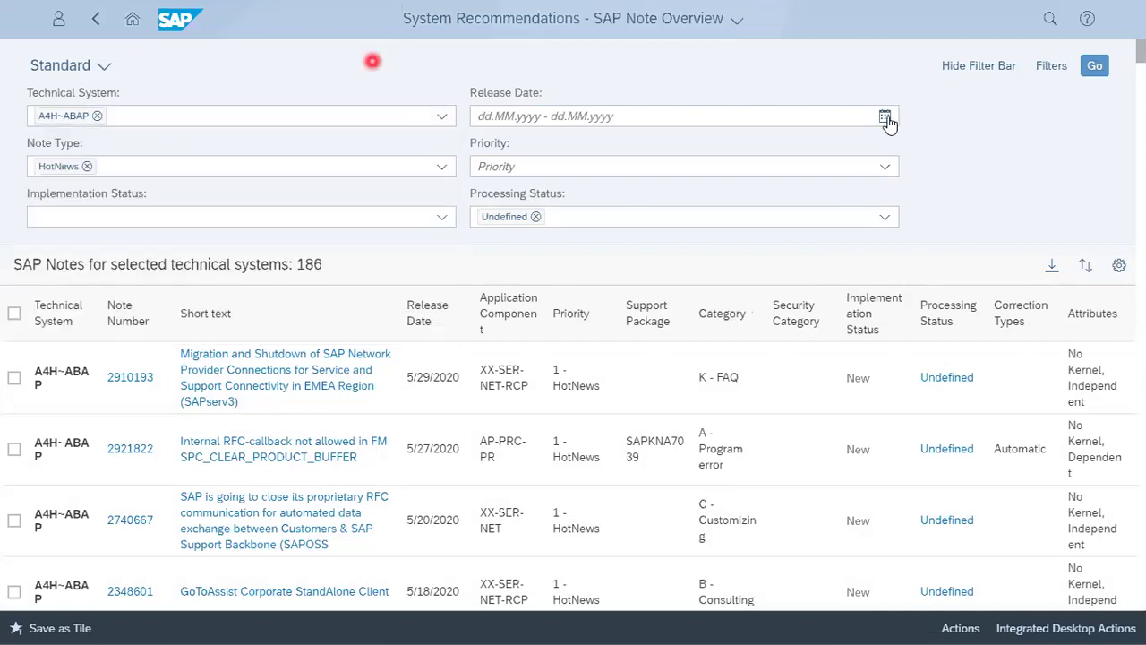
# - Set the release date filter to the range 01.05.2020 - 01.06.2020
pyautogui.click(879, 136)
pyautogui.click(886, 120)
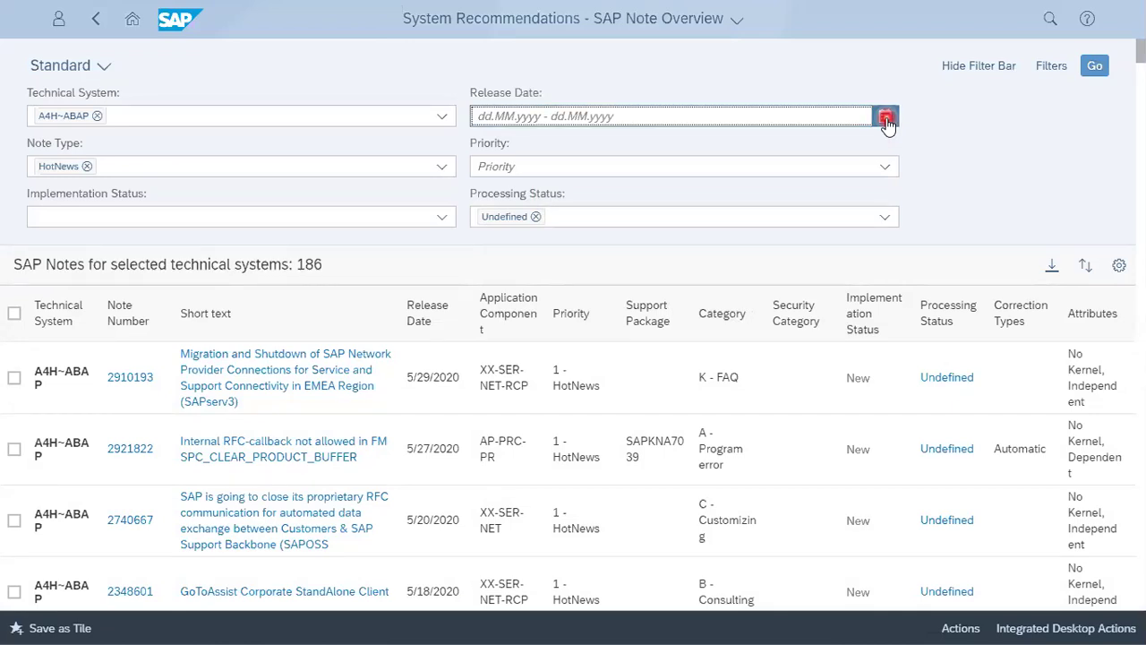
pyautogui.click(886, 120)
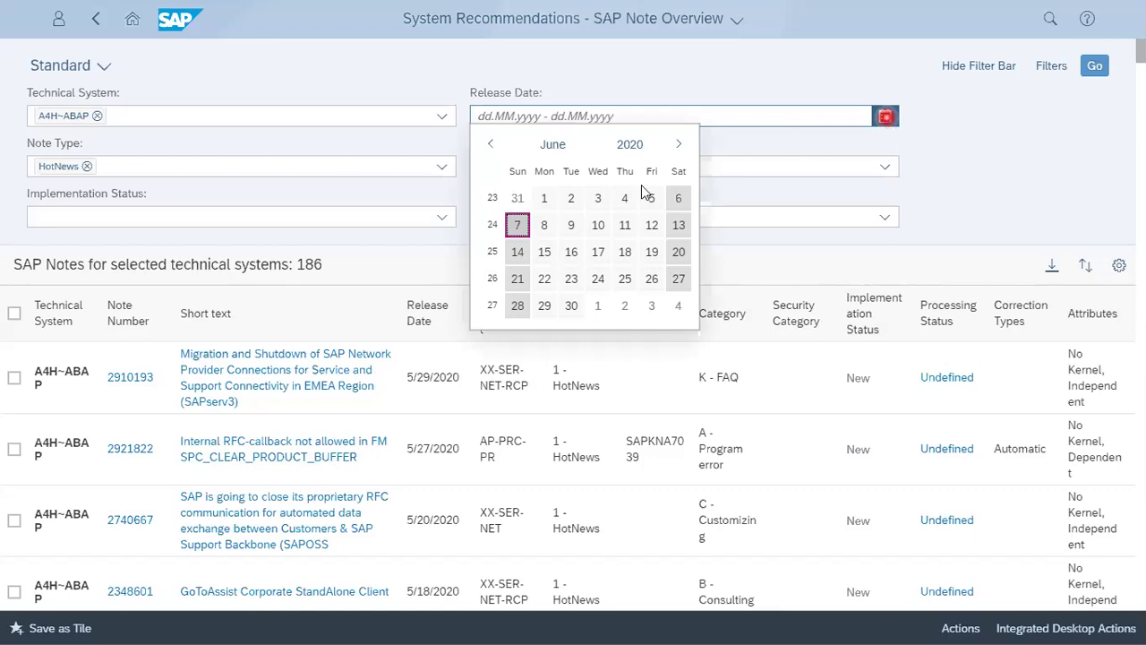
pyautogui.click(490, 147)
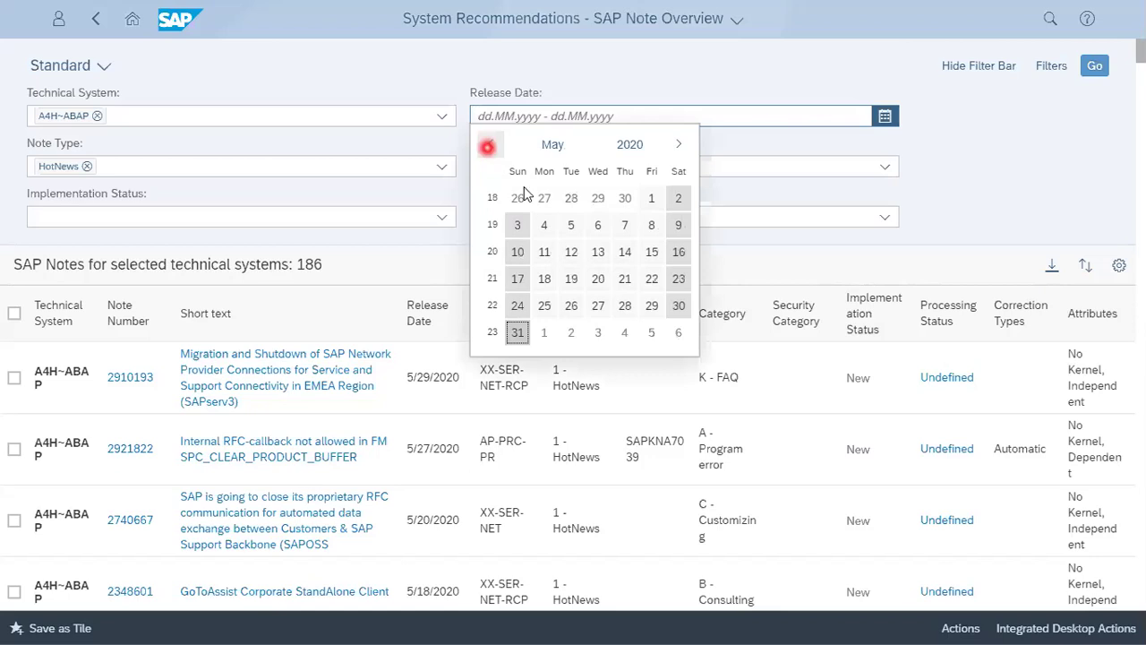
pyautogui.click(651, 199)
pyautogui.click(679, 144)
pyautogui.click(543, 252)
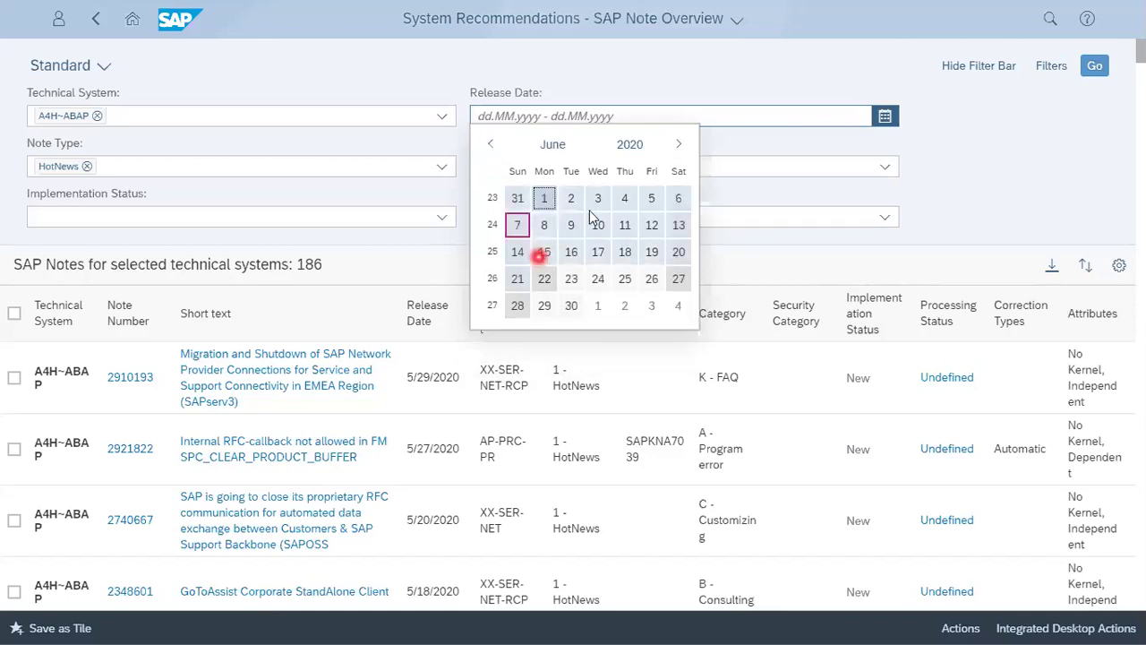
pyautogui.click(544, 199)
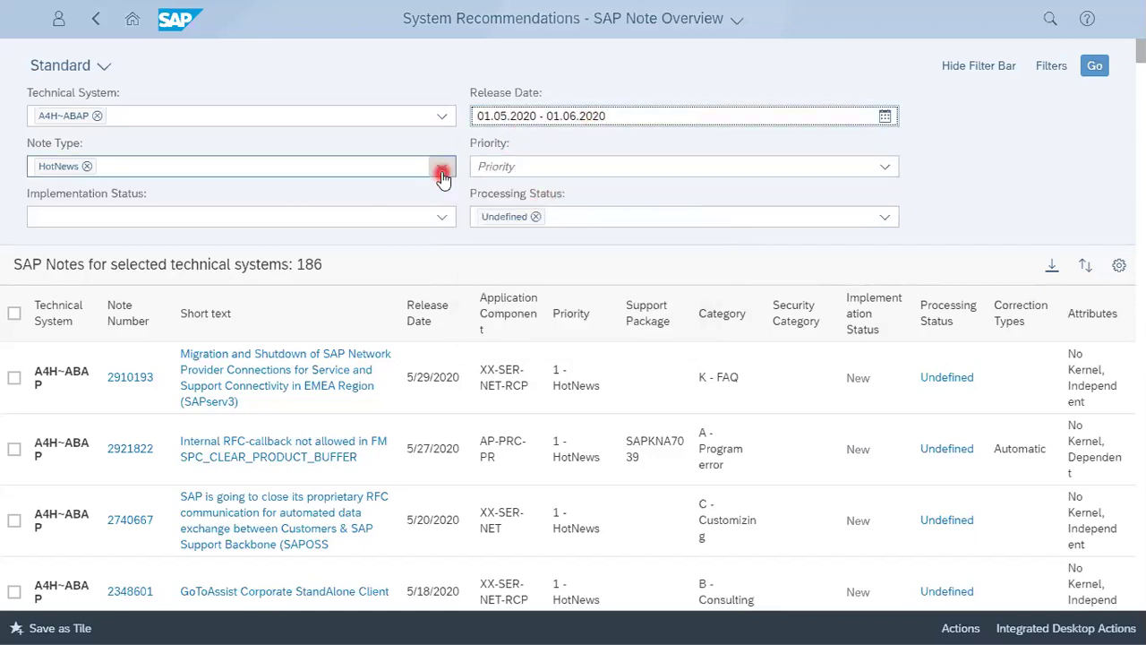
# - Look through the options of the Note Type filter, keeping HotNews selected
pyautogui.click(442, 170)
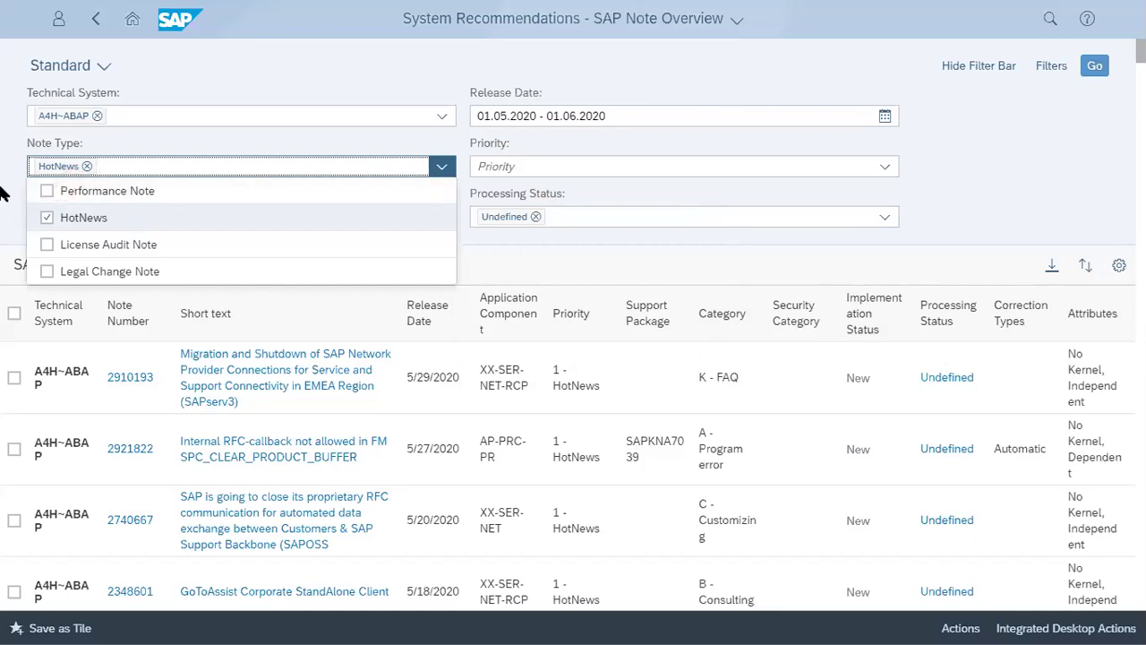
pyautogui.click(3, 193)
pyautogui.click(442, 167)
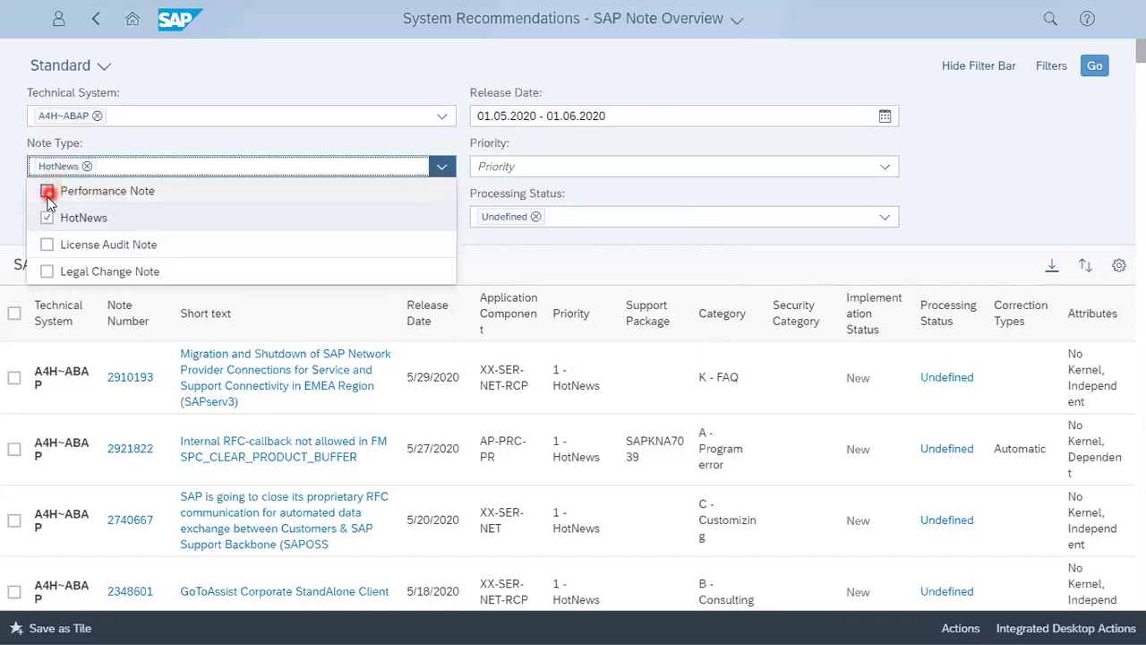
pyautogui.click(7, 169)
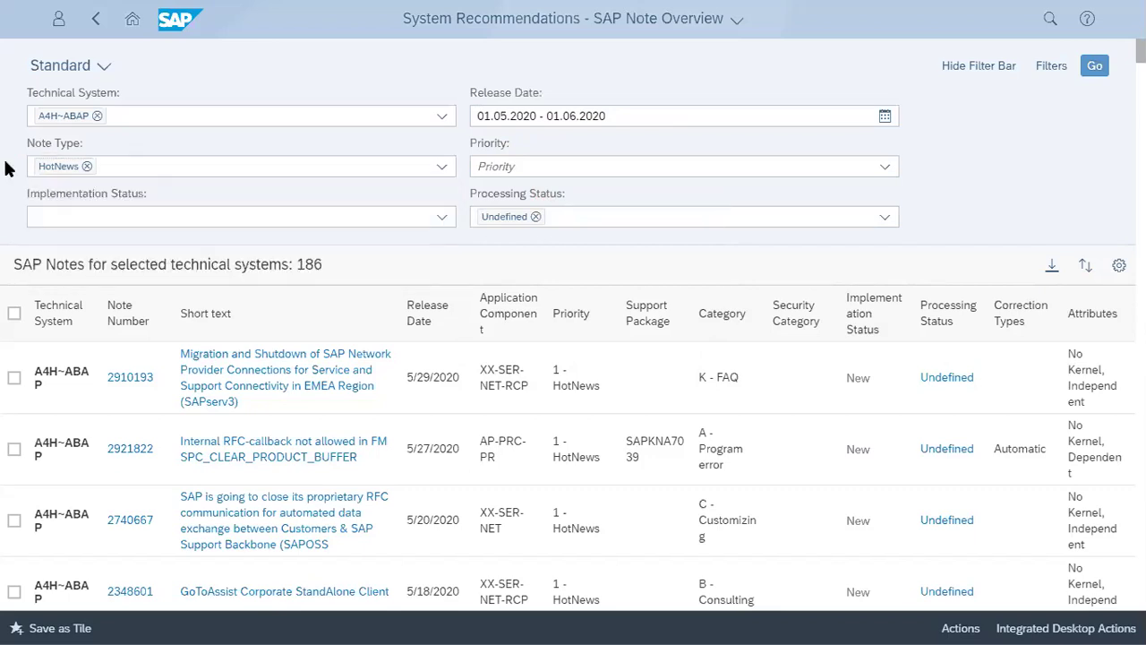
# - Filter the priority by 1 - HotNews and corrections with high, medium and low priority (2, 3 and 4)
pyautogui.click(884, 168)
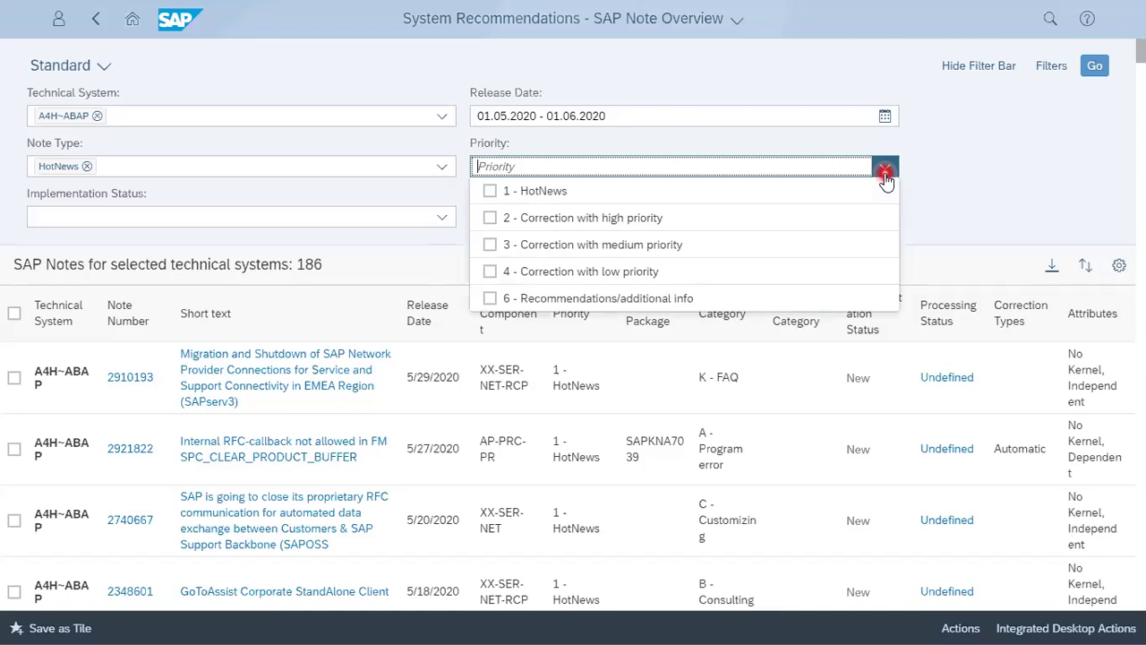
pyautogui.click(957, 177)
pyautogui.click(882, 169)
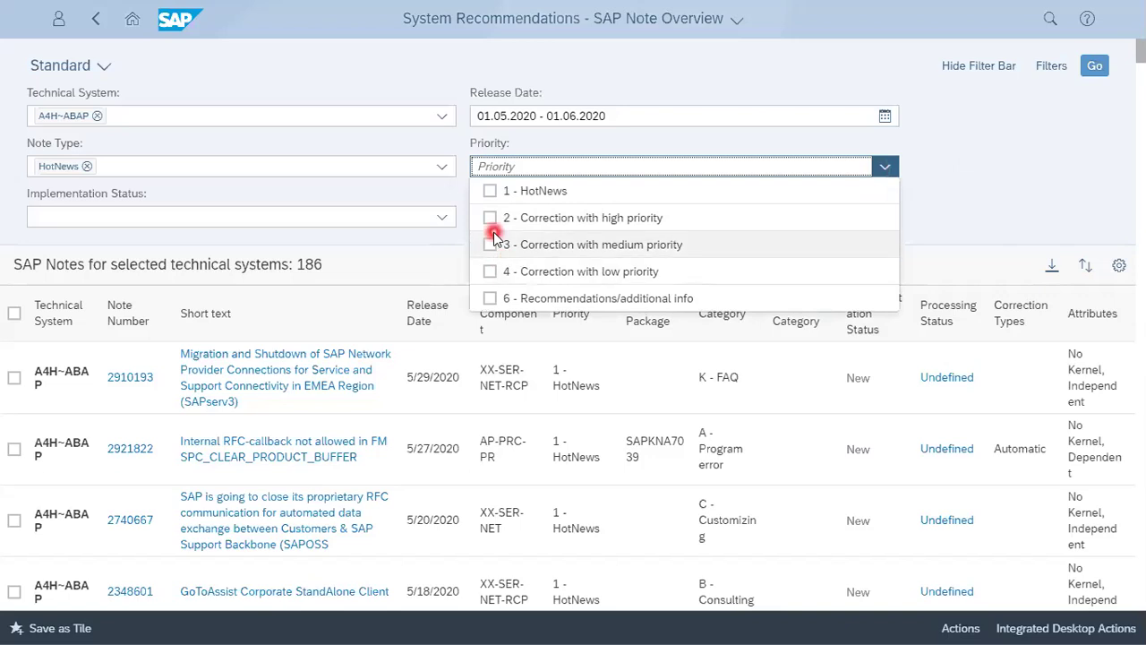
pyautogui.click(489, 191)
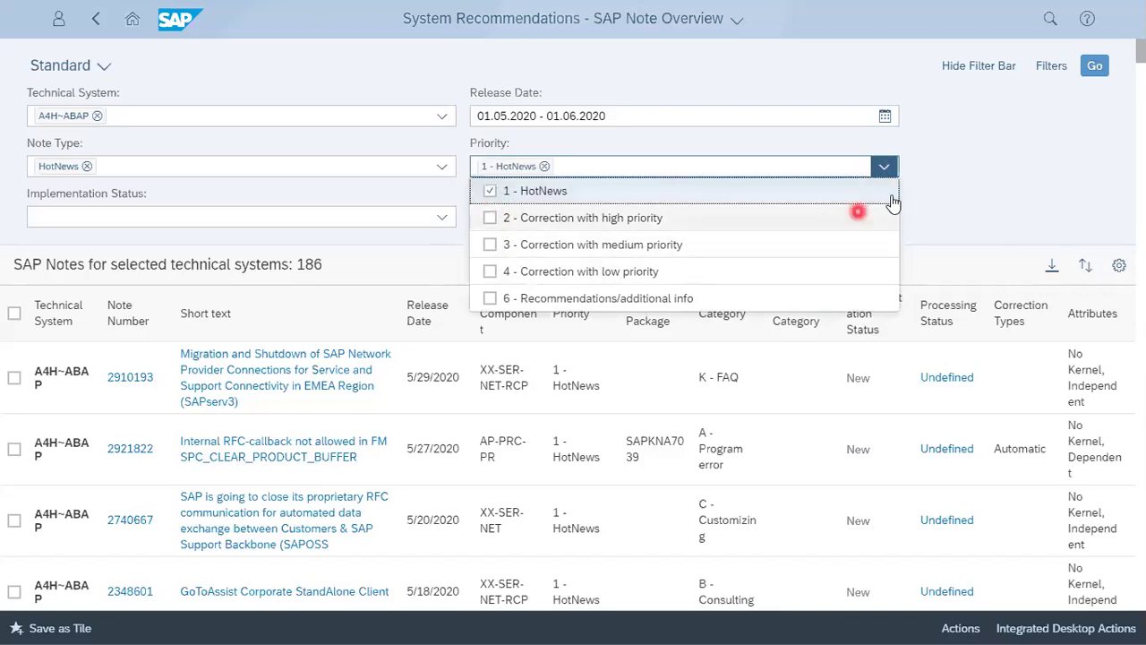
pyautogui.click(490, 218)
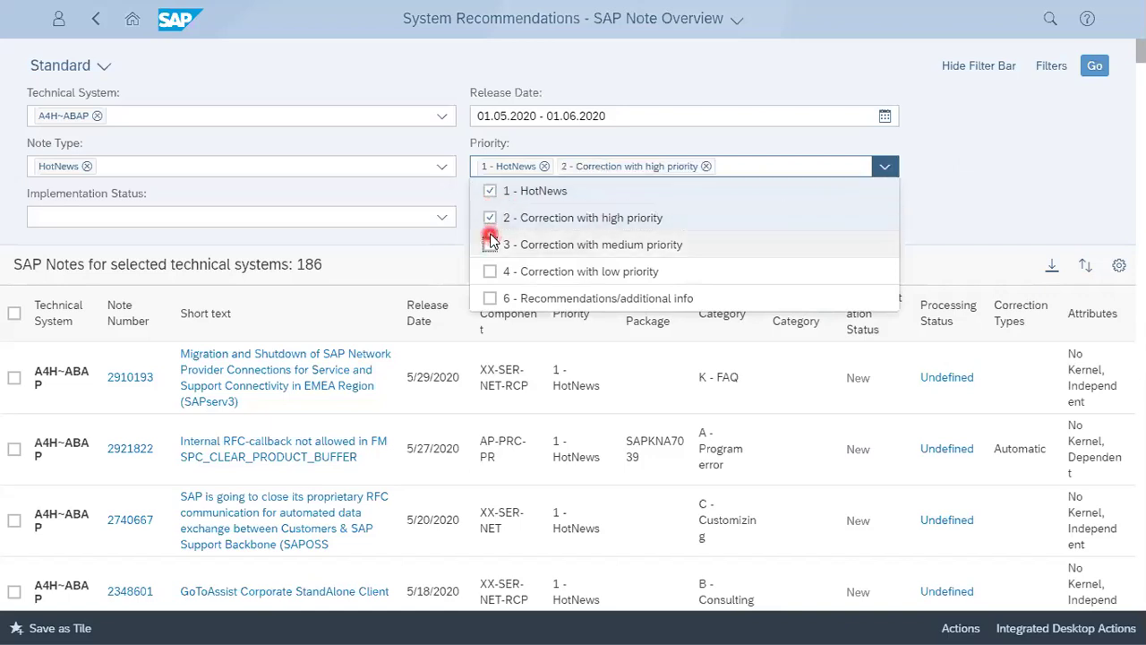
pyautogui.click(490, 244)
pyautogui.click(490, 271)
pyautogui.click(979, 204)
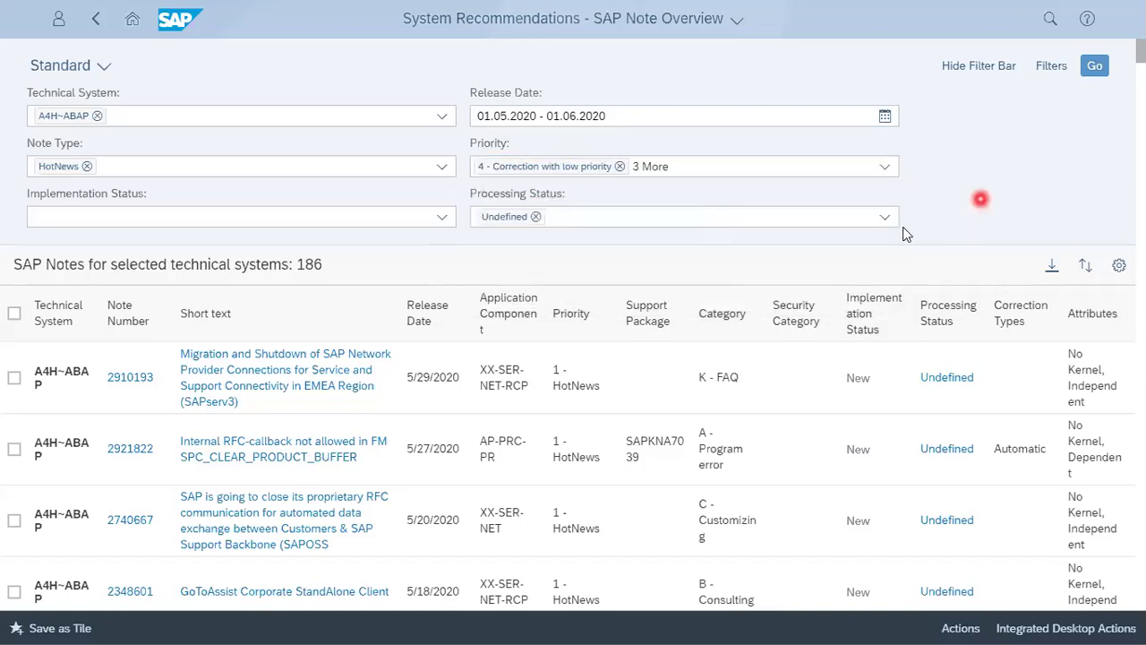
# - Check the implementation status options without choosing any, and apply the filters to the SAP Notes list
pyautogui.click(442, 218)
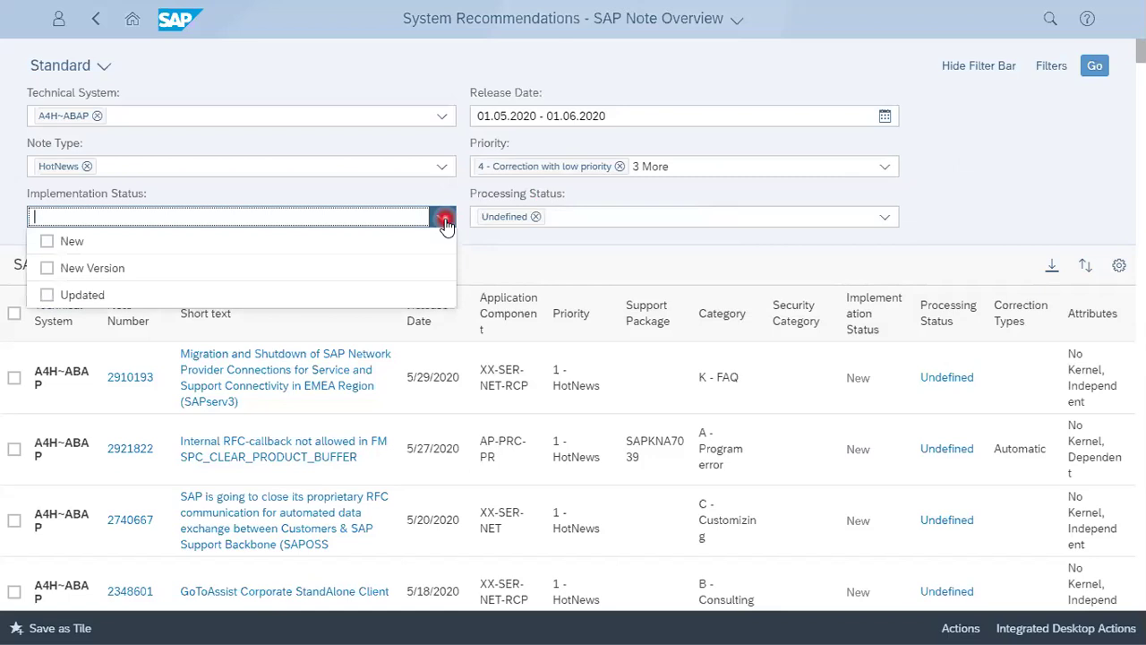
pyautogui.click(1026, 223)
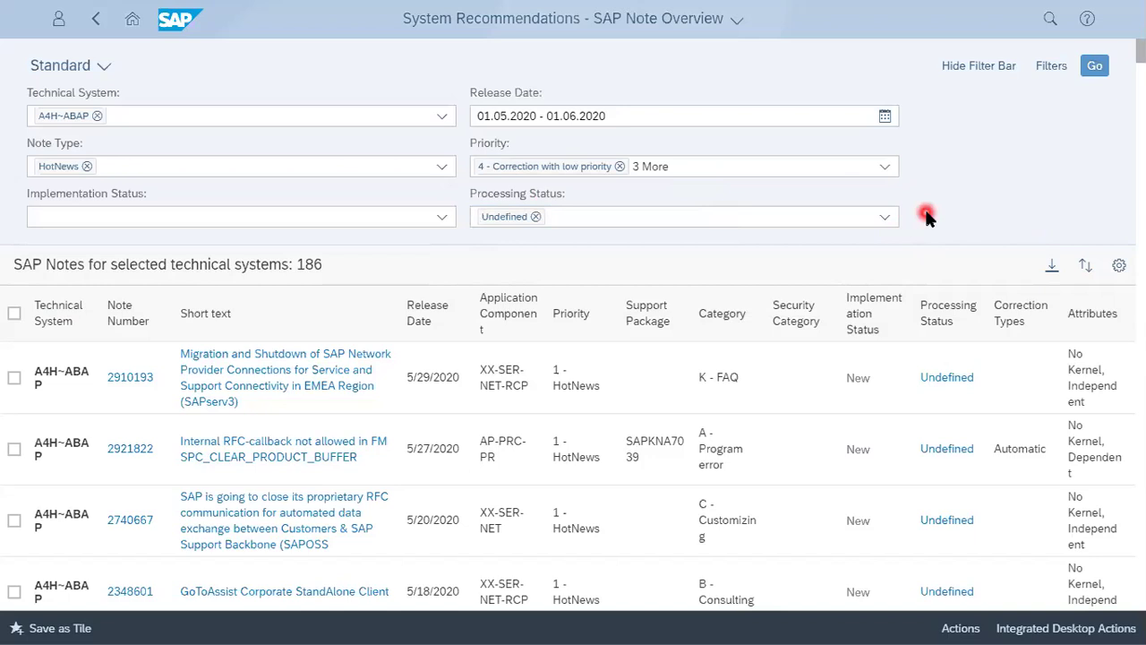
pyautogui.click(1098, 68)
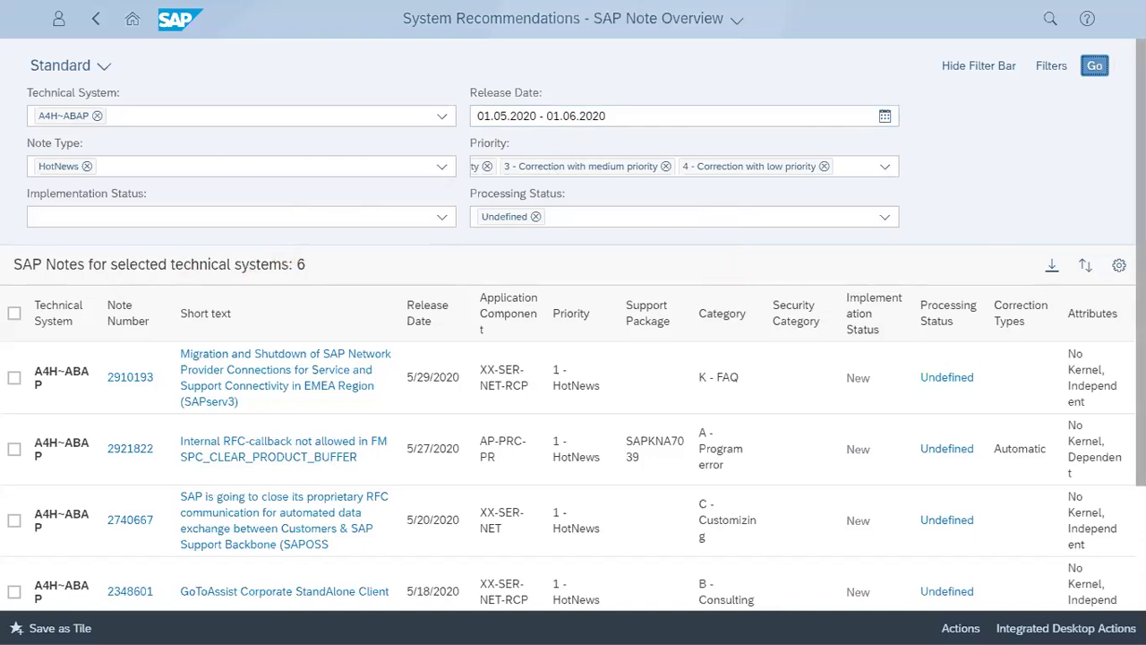
# - Review the filtered SAP Notes and their columns, including processing status, correction types and attributes
pyautogui.scroll(-3, 573, 358)
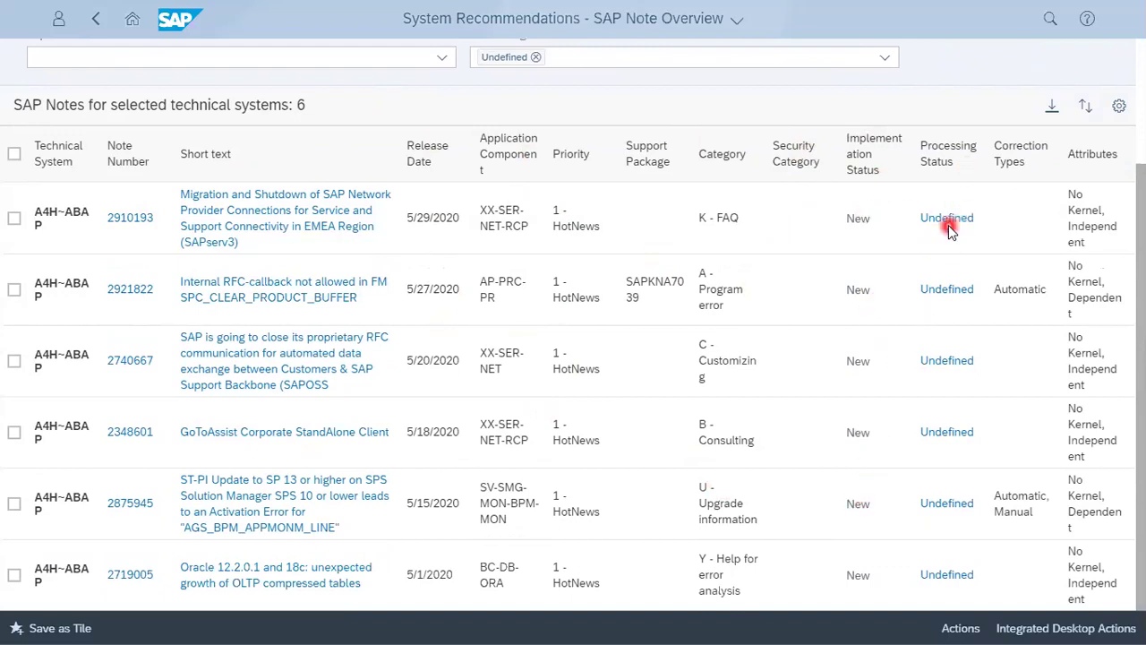
pyautogui.click(1017, 142)
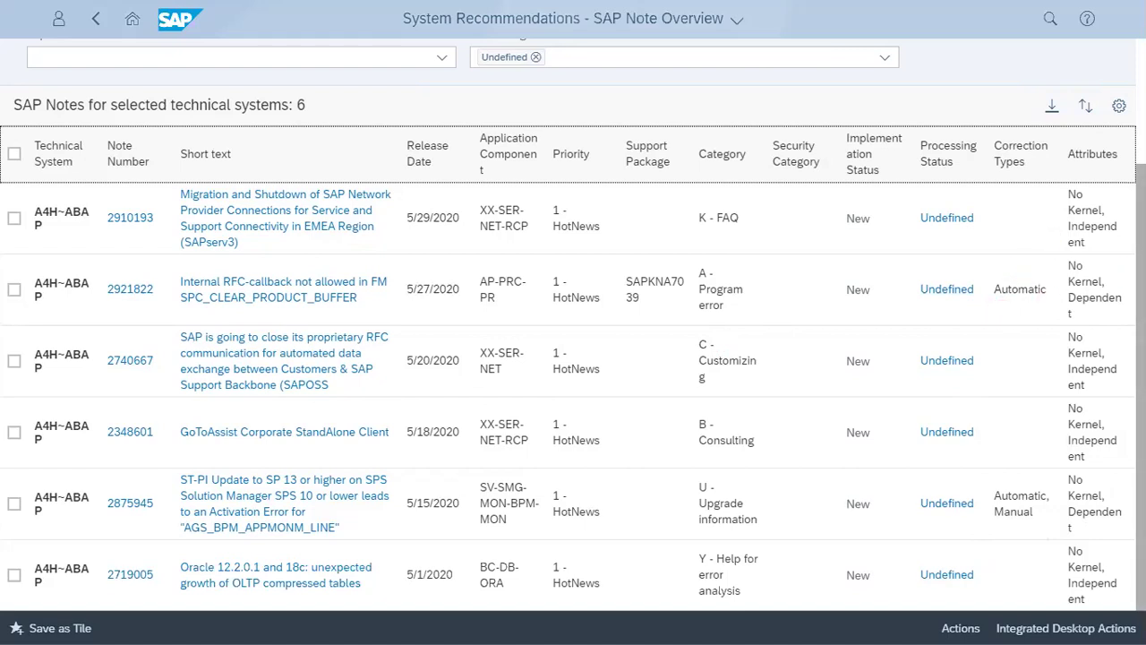
pyautogui.scroll(3, 573, 358)
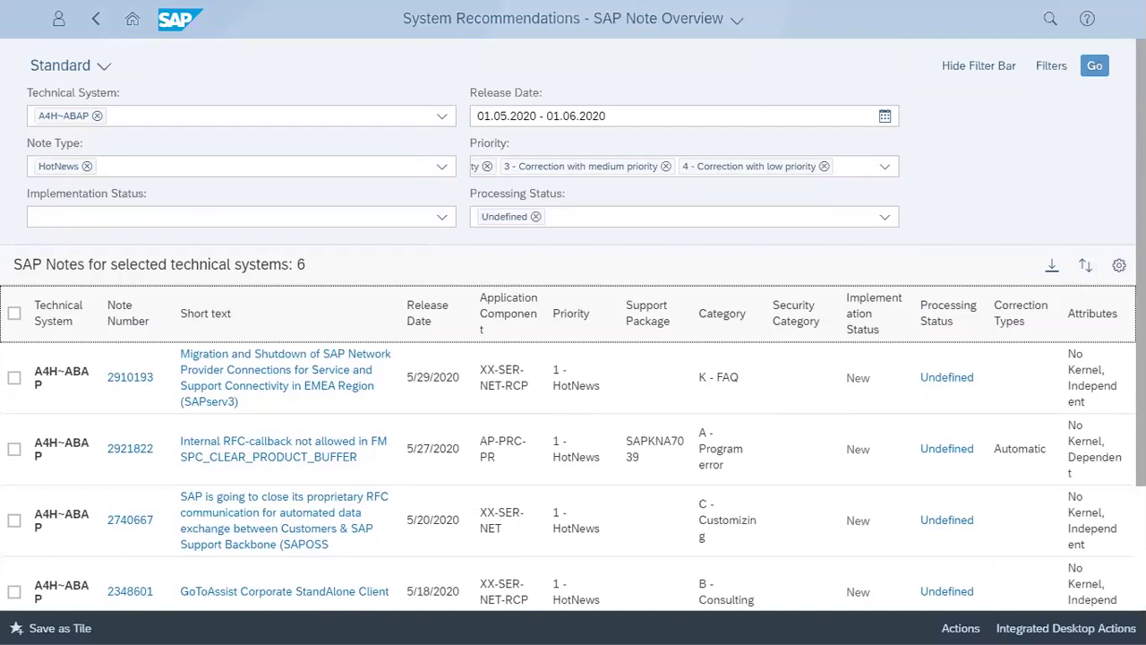
pyautogui.scroll(-3, 573, 358)
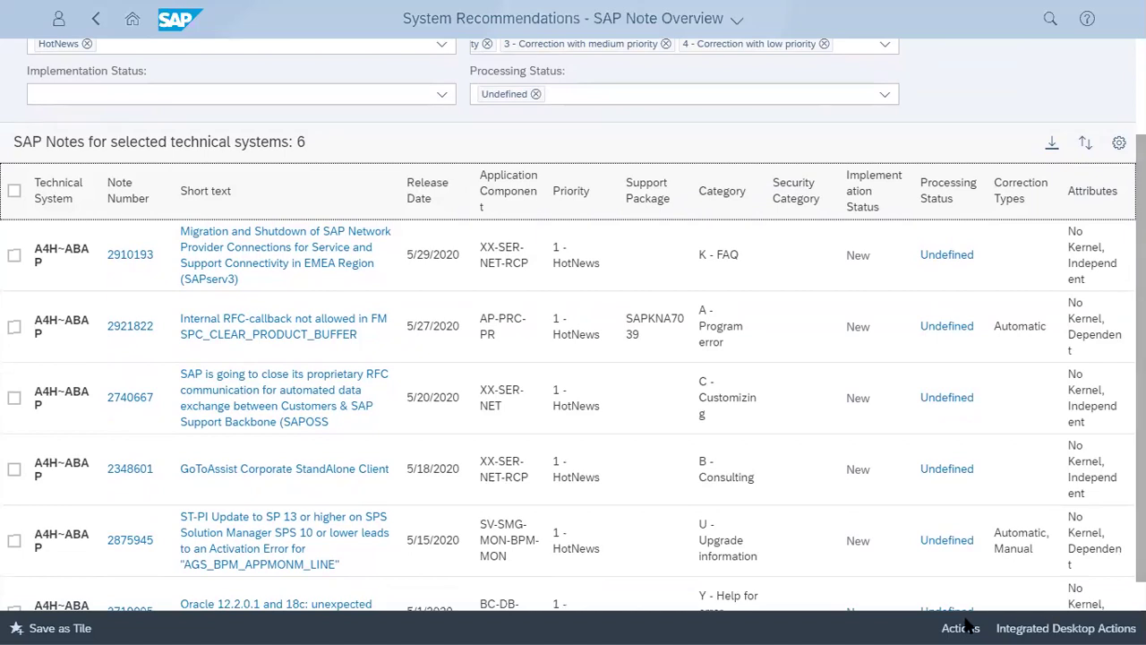
pyautogui.click(844, 518)
# - Look at the general actions and the integrated desktop actions offered for the SAP Notes
pyautogui.click(958, 627)
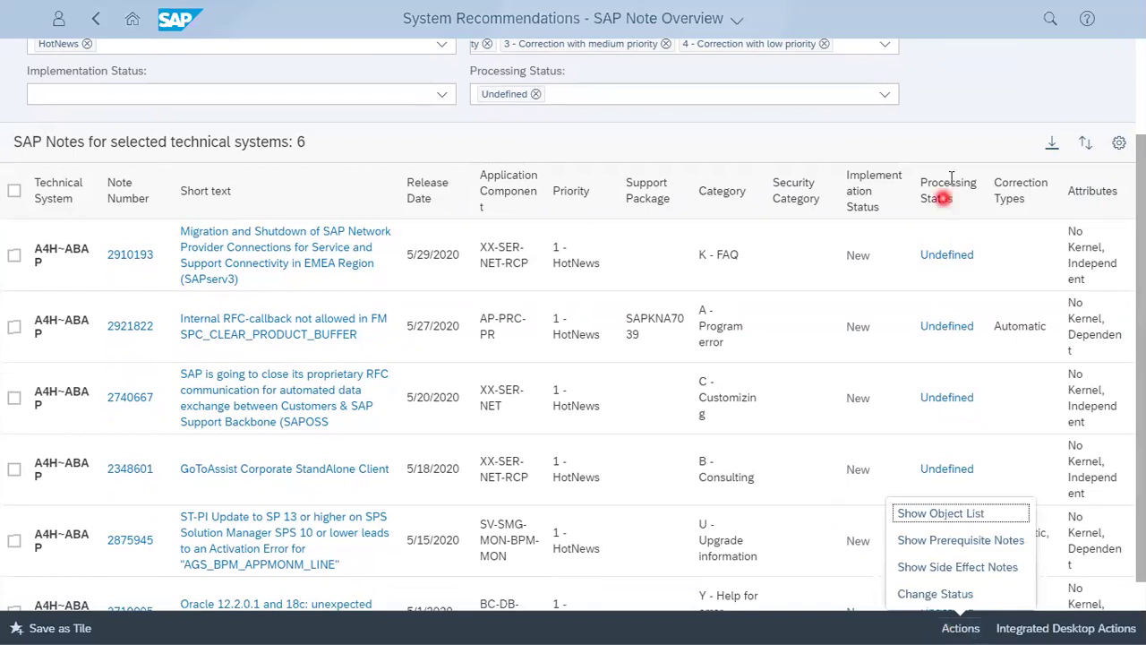
pyautogui.click(1081, 628)
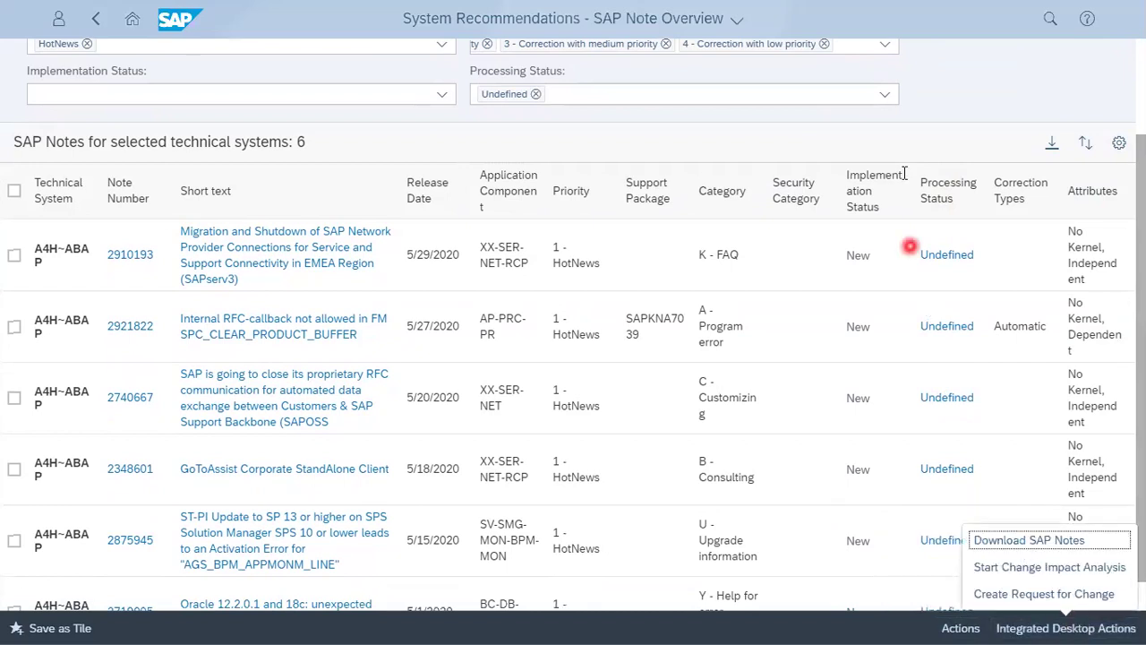
pyautogui.click(927, 124)
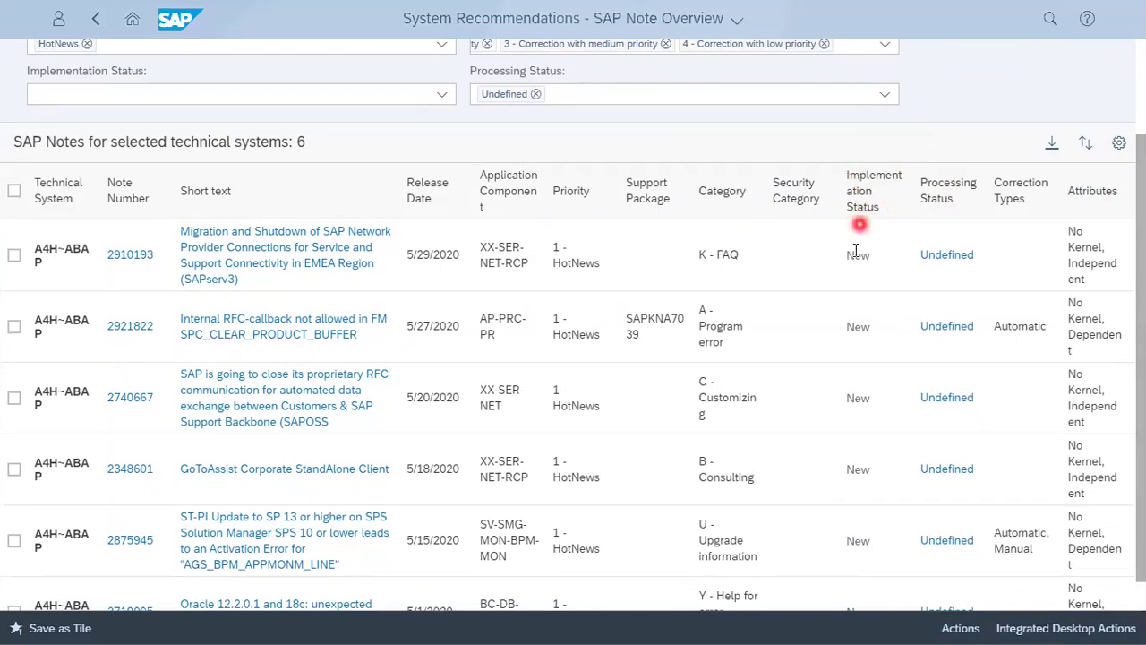
# - Review the processing status options and the comment field for changing SAP Note 2910193's status, leaving without a change
pyautogui.click(951, 258)
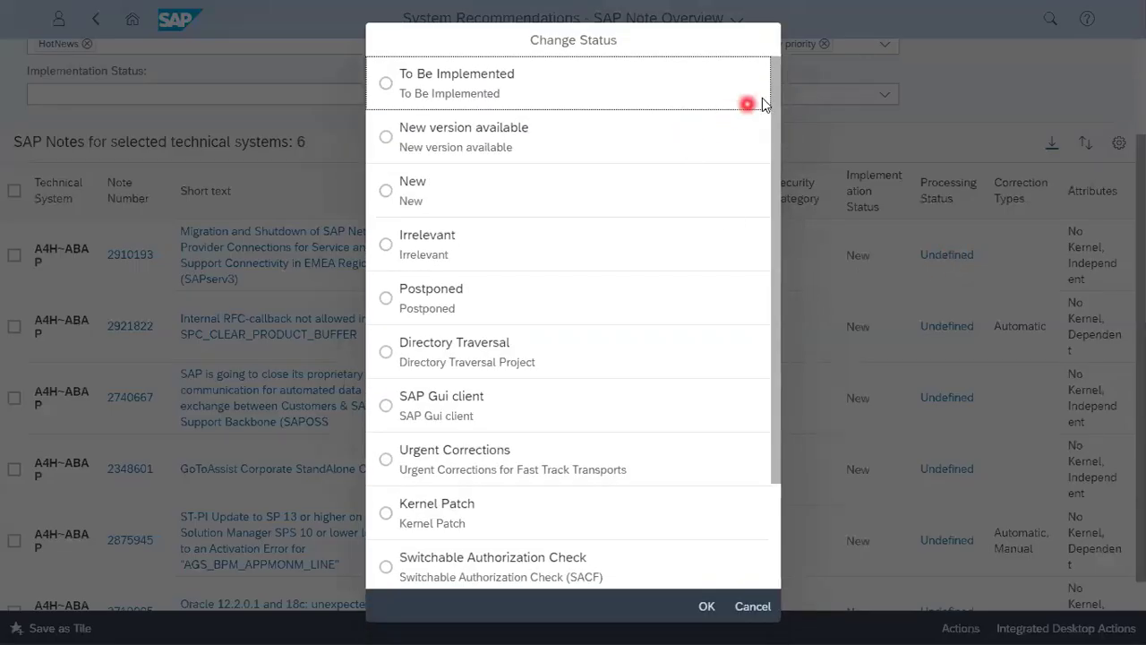
pyautogui.moveTo(777, 134); pyautogui.dragTo(795, 259)
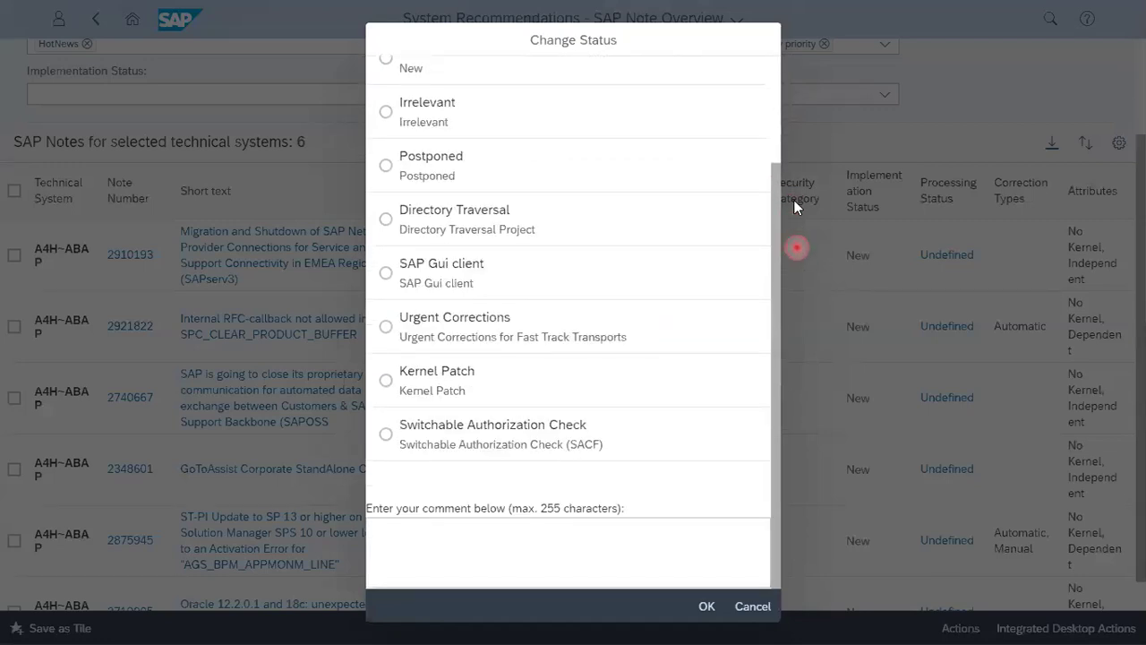
pyautogui.moveTo(793, 200); pyautogui.dragTo(785, 114)
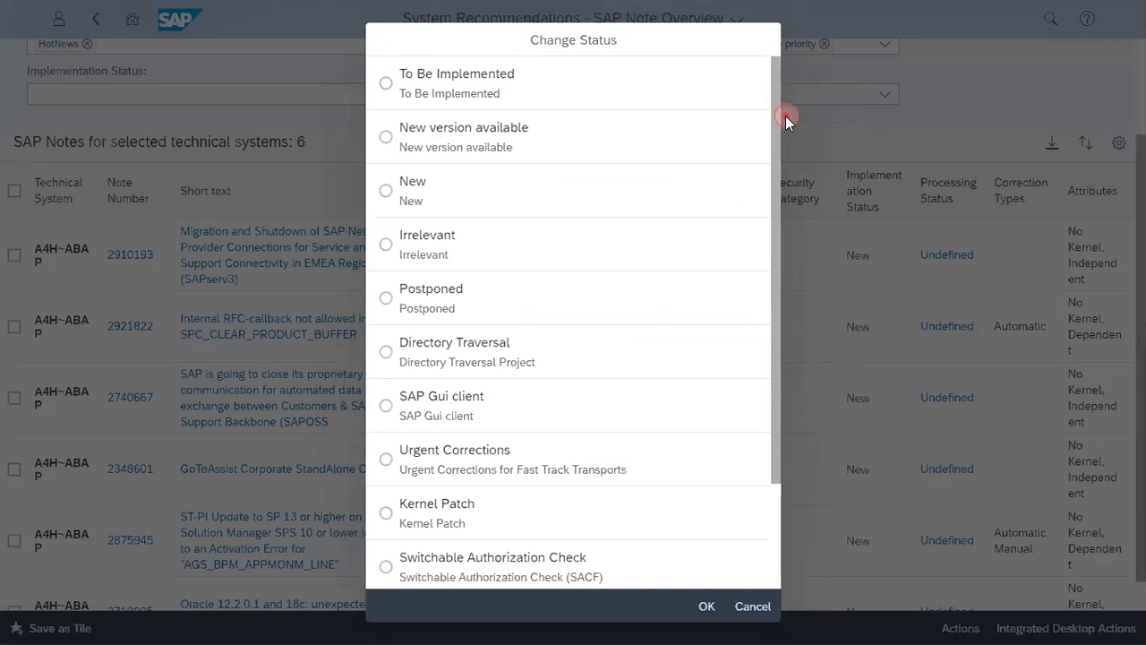
pyautogui.click(386, 81)
pyautogui.click(775, 520)
pyautogui.click(609, 561)
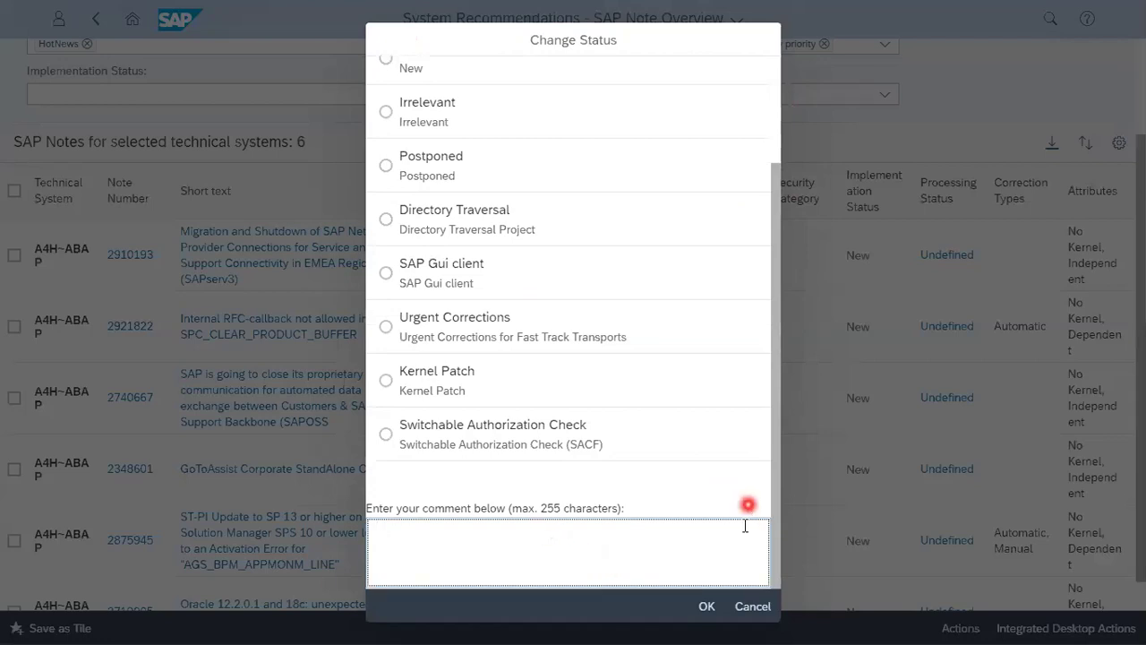
pyautogui.click(775, 143)
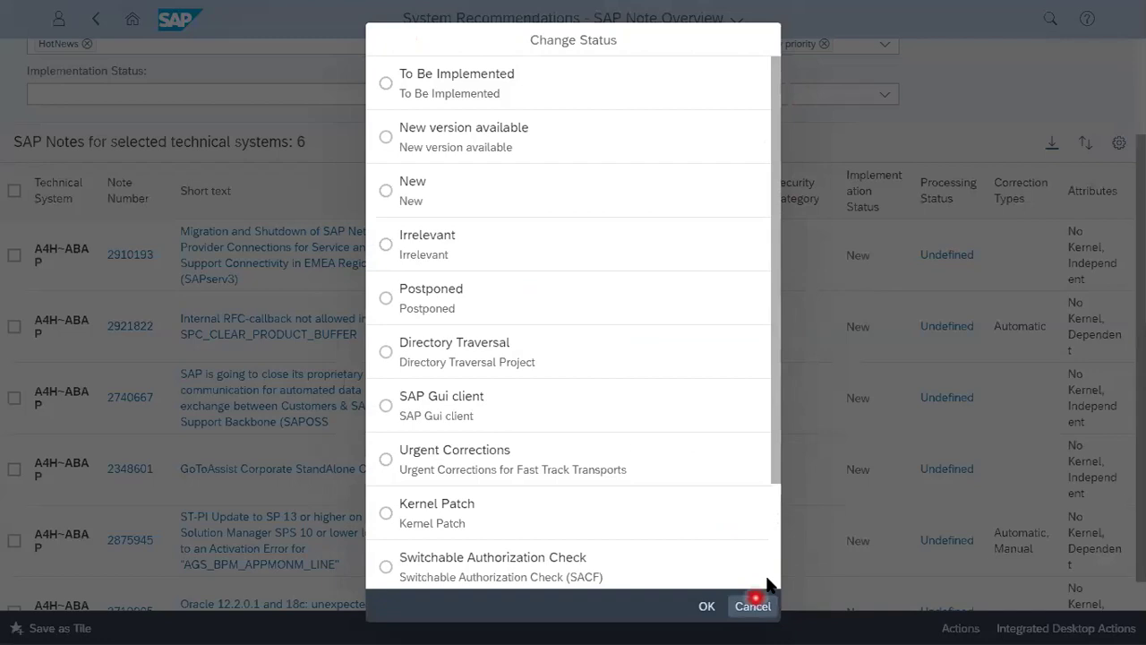
pyautogui.click(747, 604)
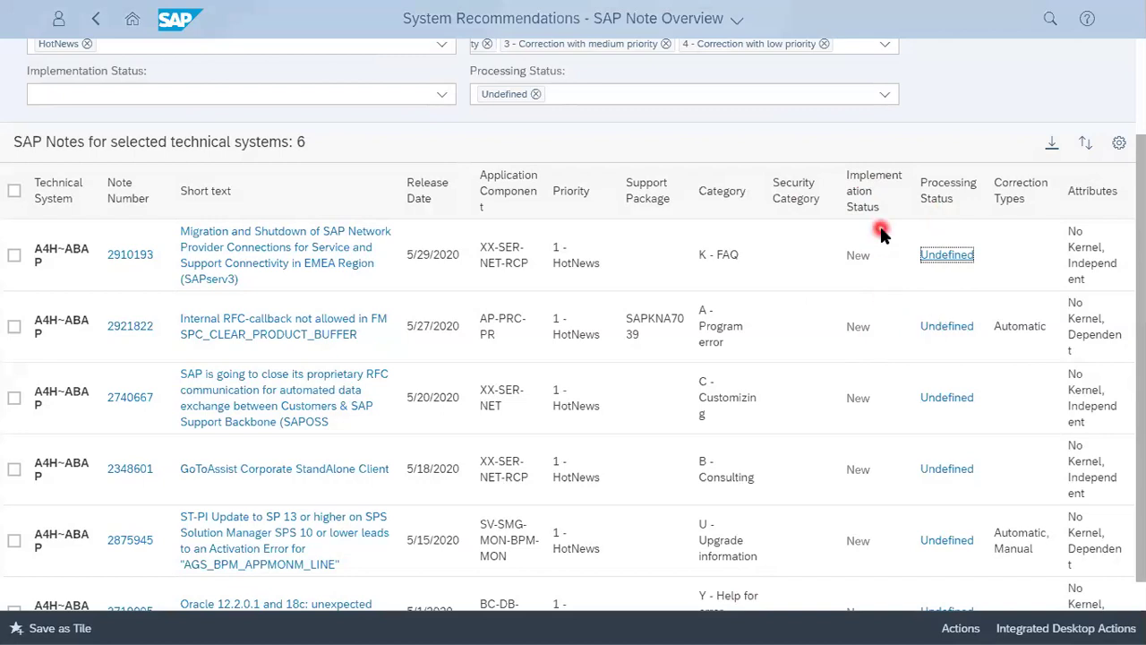
# - Compare the implementation status filter options with the processing statuses available for SAP Note 2910193, without choosing any
pyautogui.click(442, 94)
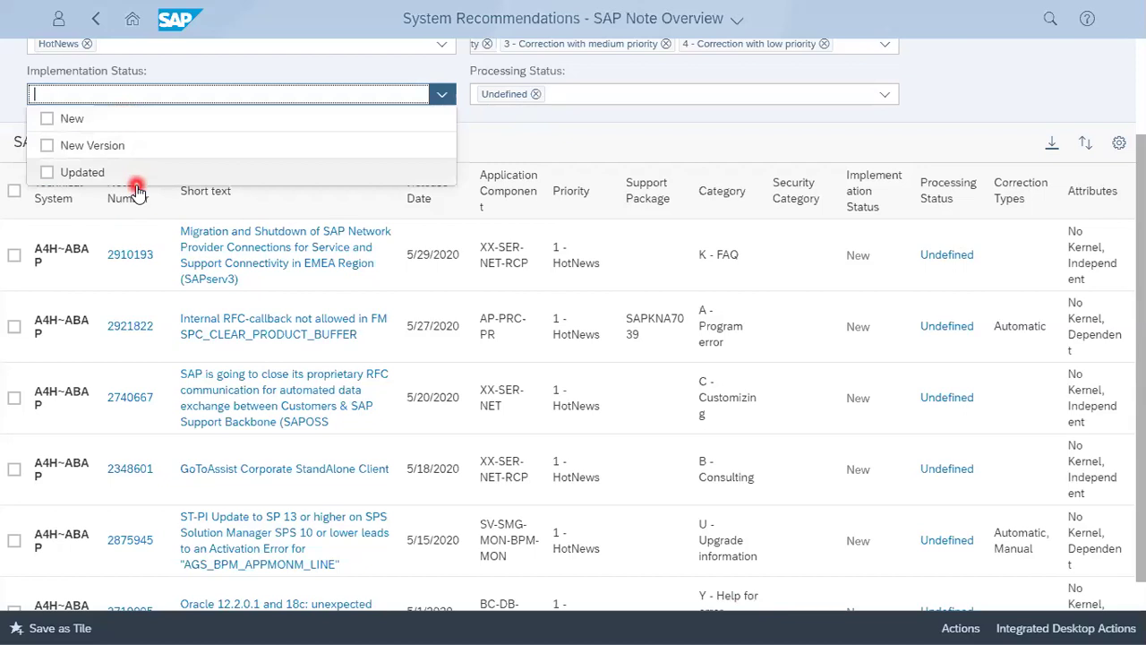
pyautogui.click(631, 135)
pyautogui.click(947, 255)
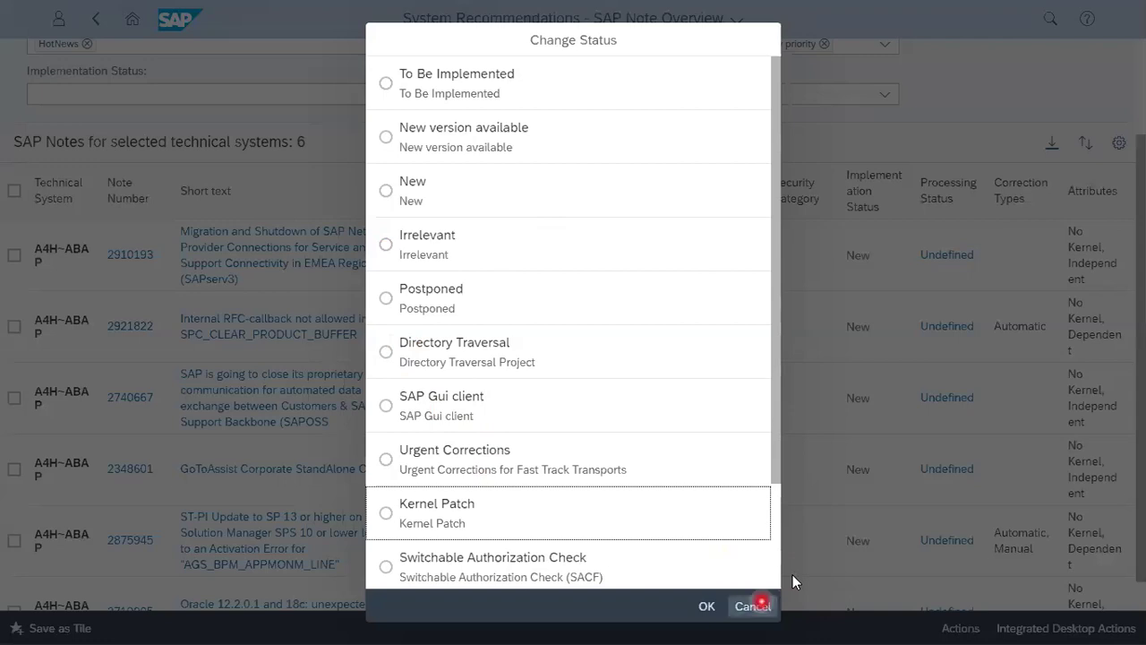
pyautogui.click(760, 603)
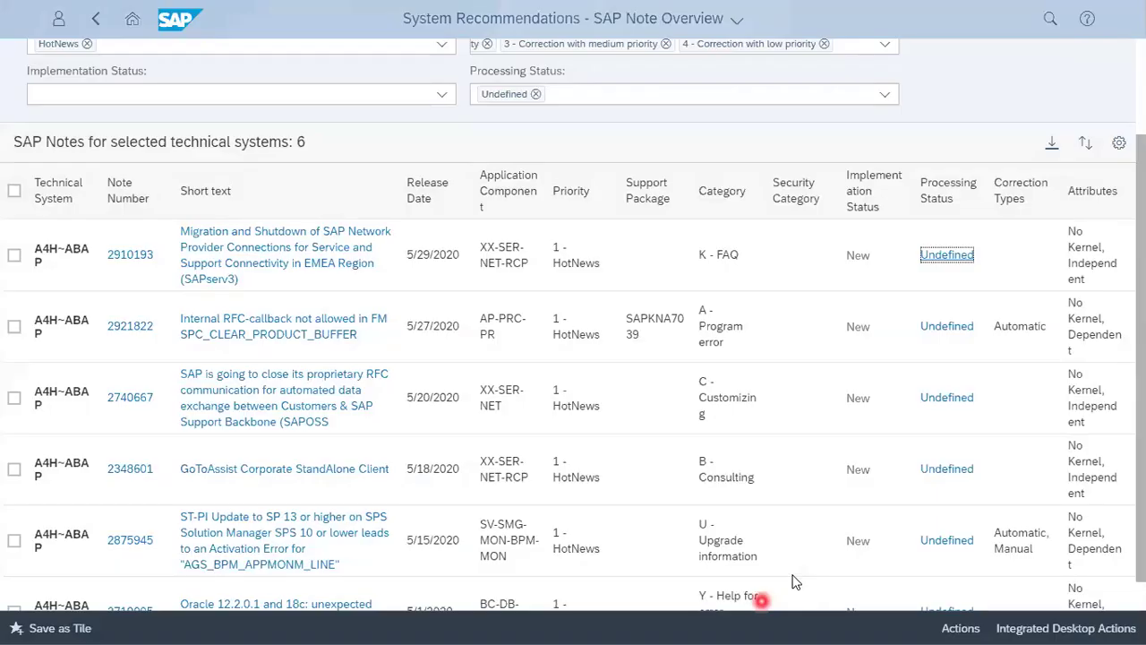
# - Review the Change Status action and the integrated desktop actions for downloading notes, change impact analysis and requests for change
pyautogui.click(963, 627)
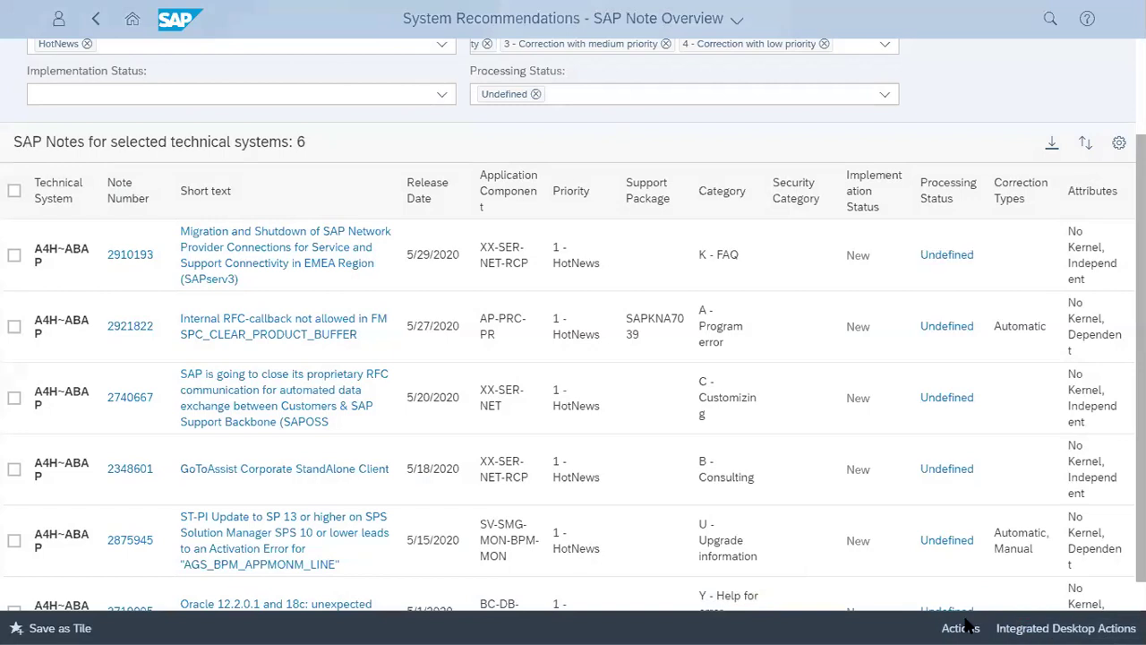
pyautogui.click(963, 627)
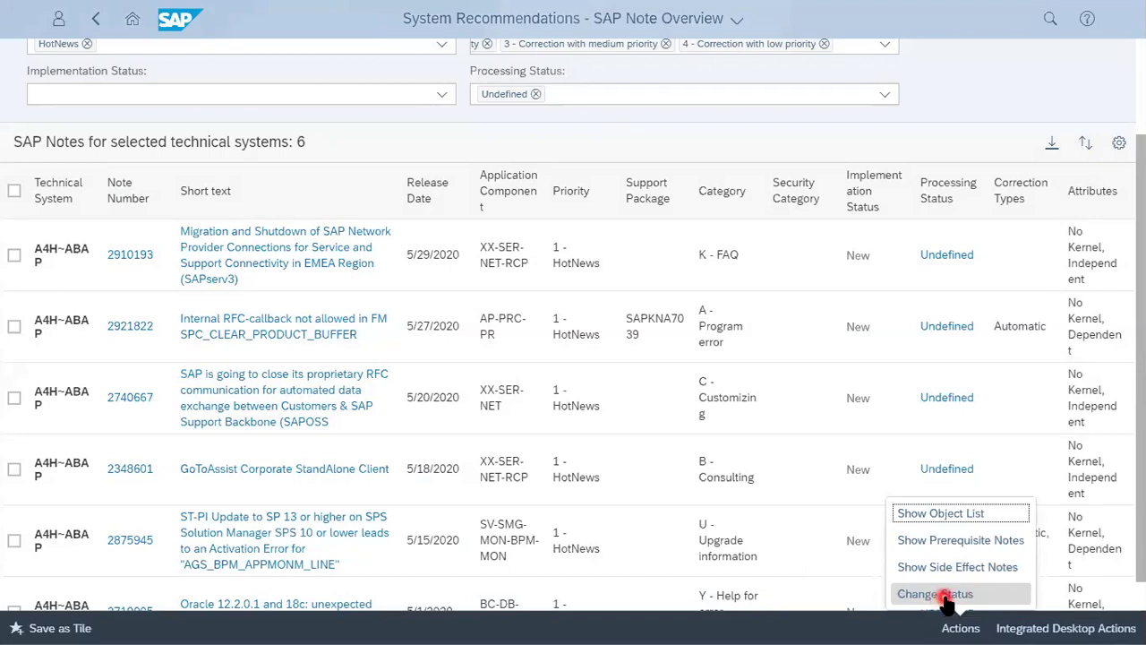
pyautogui.click(1053, 628)
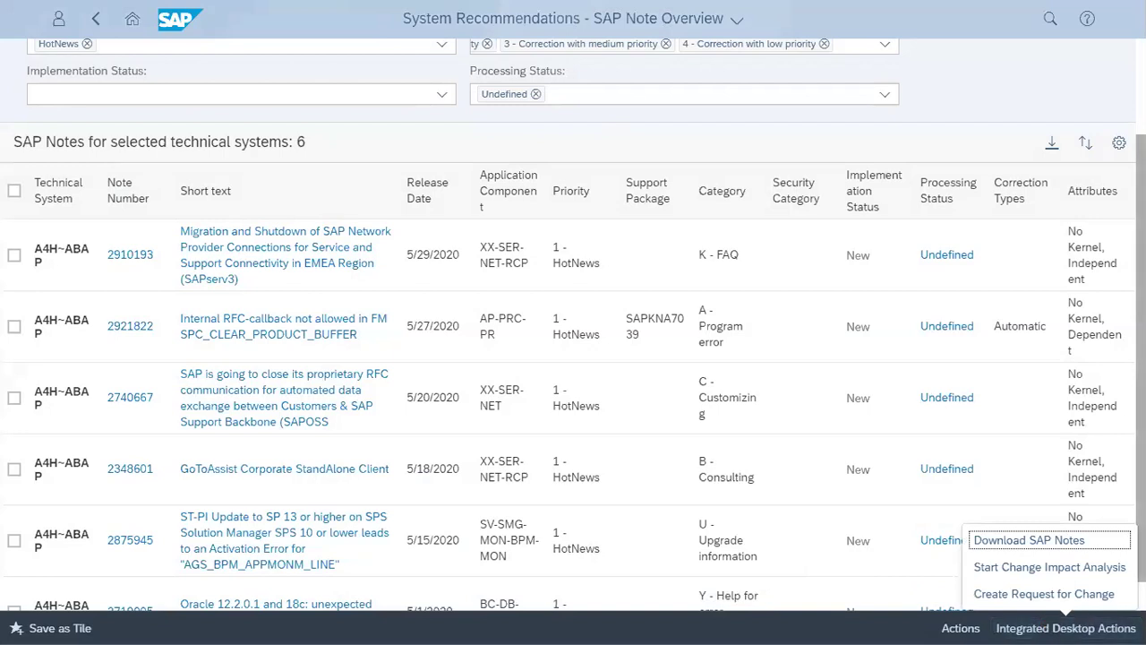
pyautogui.scroll(-1, 573, 324)
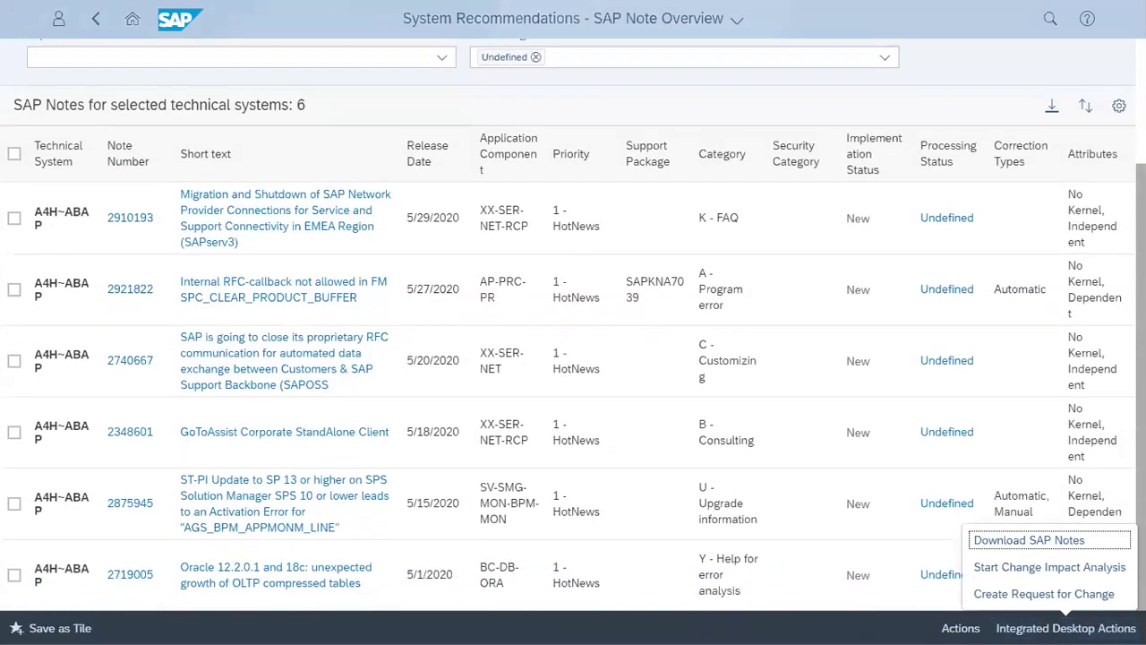
pyautogui.click(1074, 627)
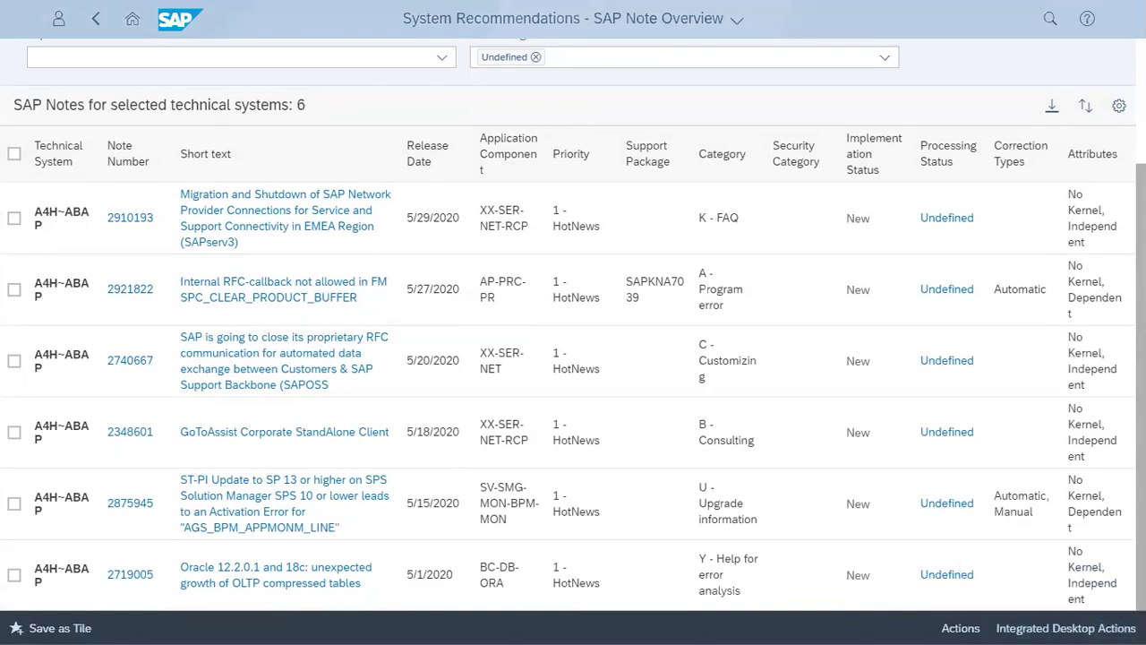
# - Leave the SAP Note Overview and return to the launchpad home page
pyautogui.scroll(3, 573, 358)
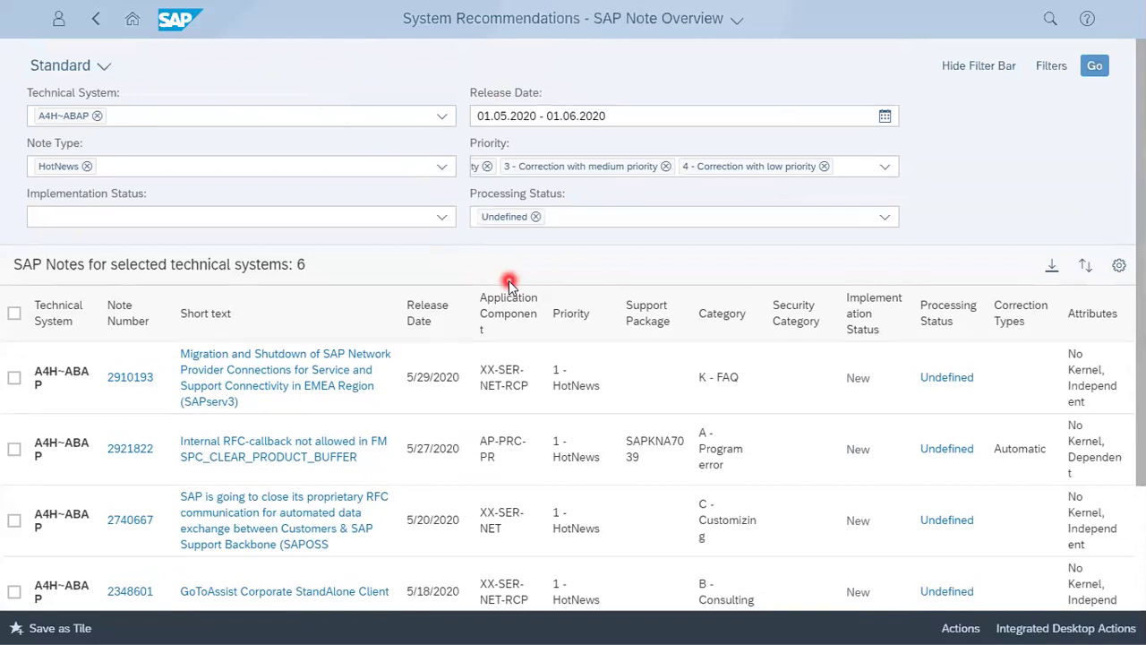
pyautogui.click(142, 29)
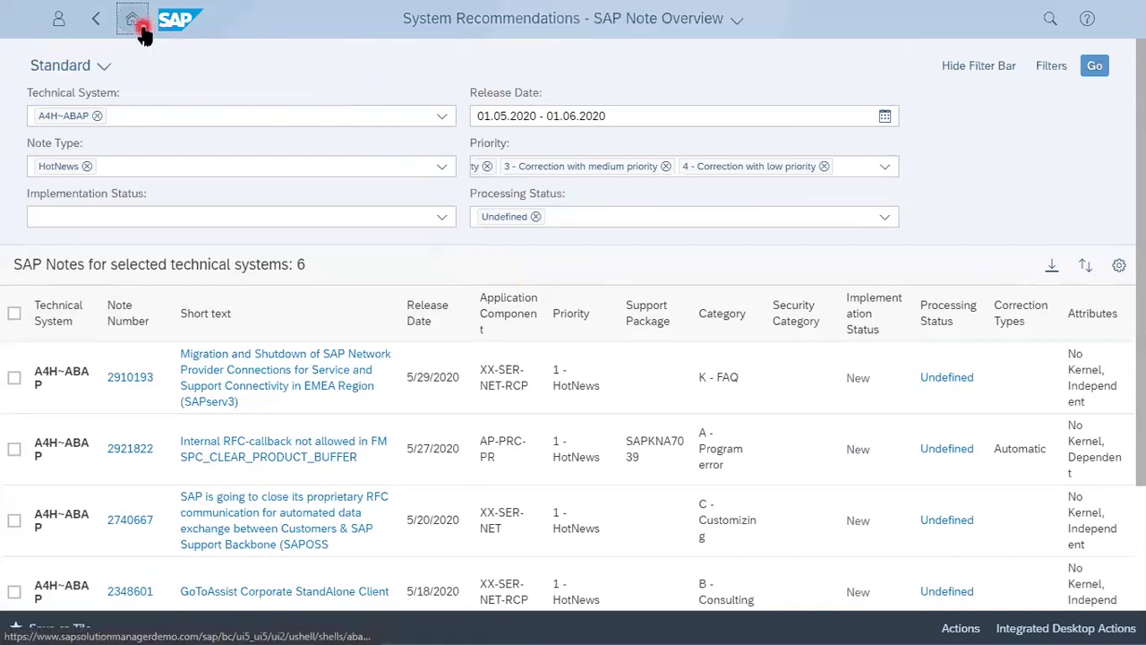